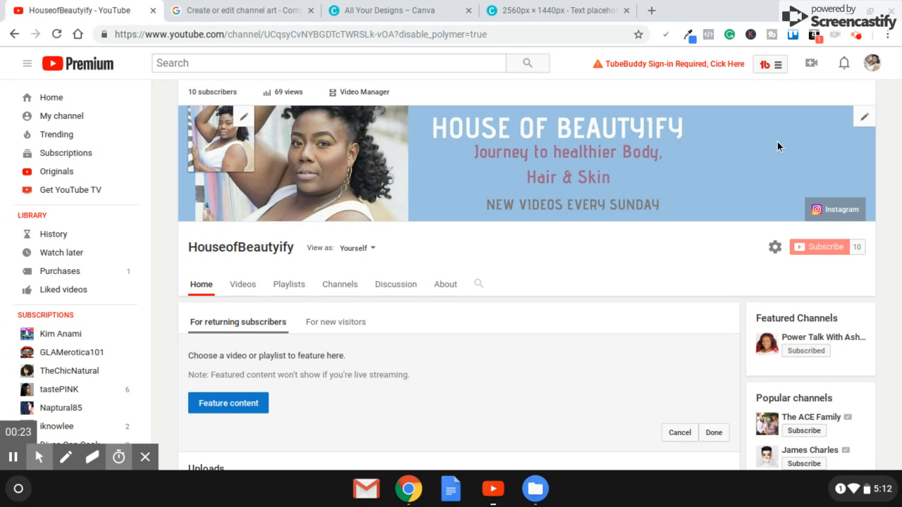
Open the channel banner's art upload dialog and consult the image size and file guidelines on the YouTube Help page
click(864, 117)
click(866, 160)
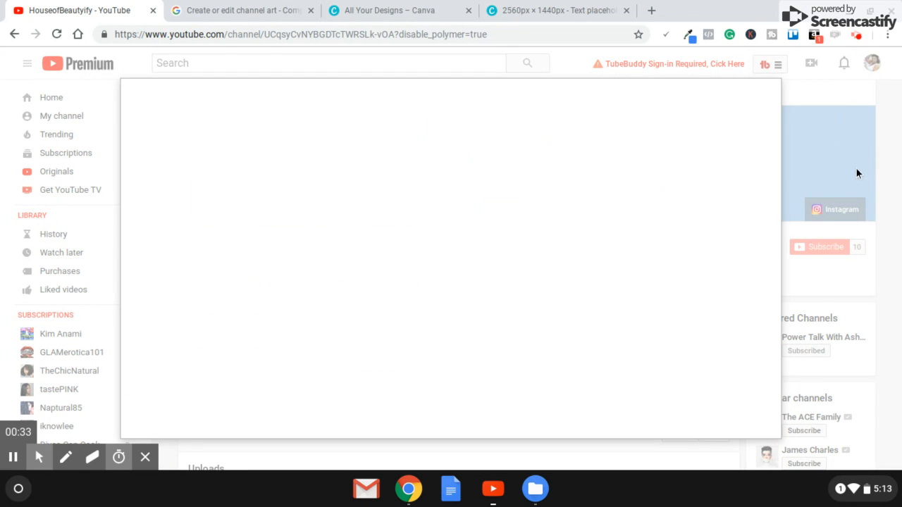
click(240, 14)
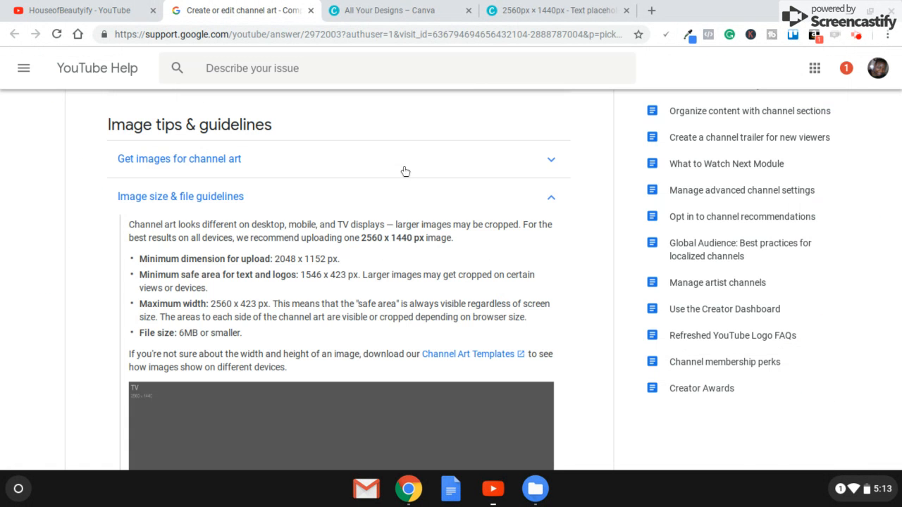
click(81, 10)
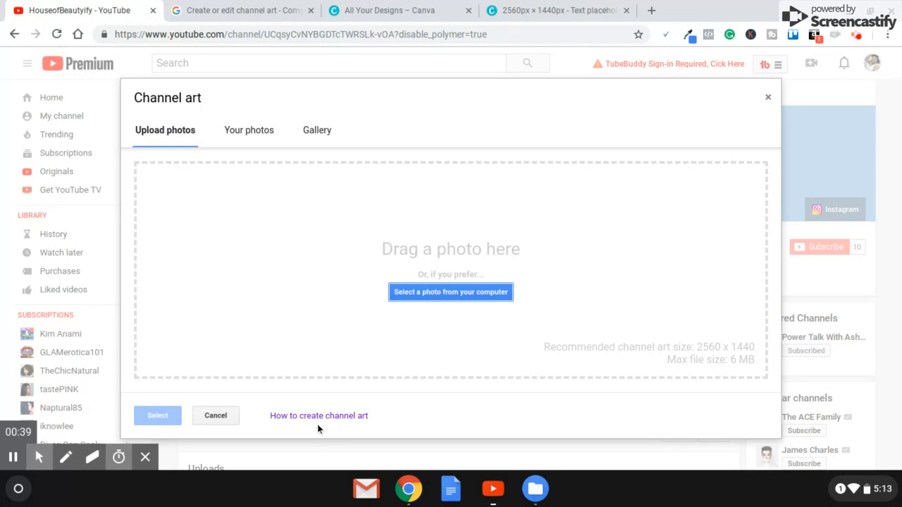
click(210, 8)
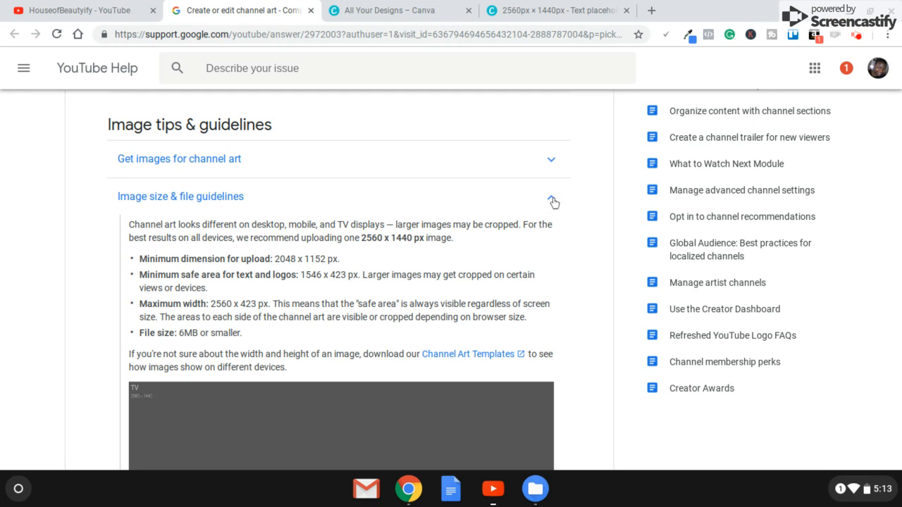
Try to download the Channel Art Templates linked in the image size guidelines
click(462, 355)
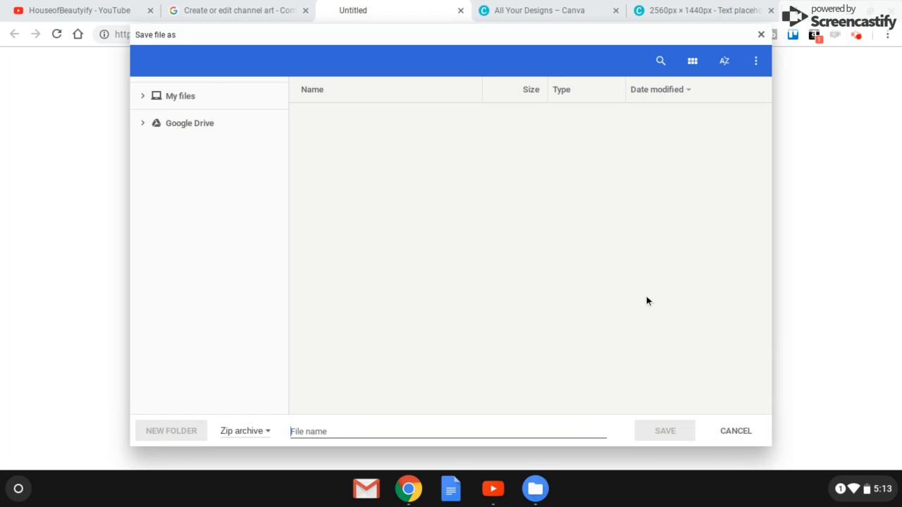
click(736, 432)
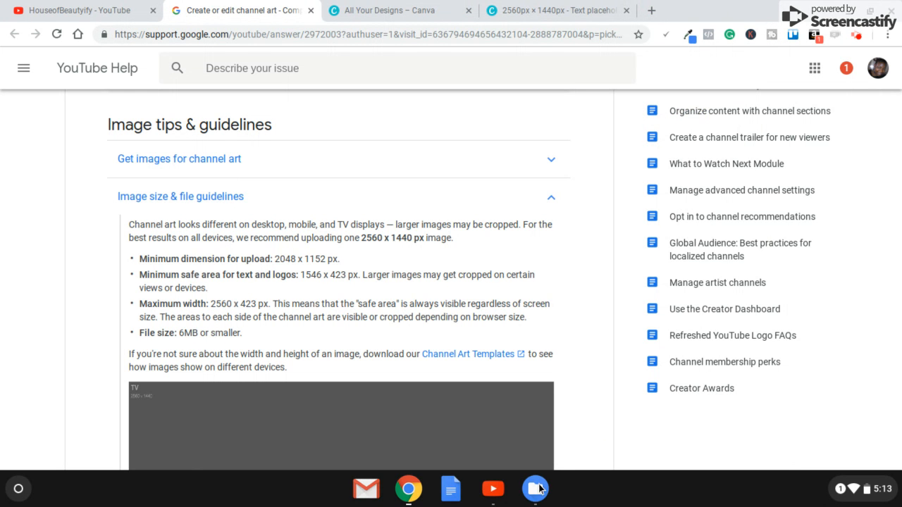
Open Channel Template.jpg from the Downloads folder and examine its device areas and text and logo safe area
click(537, 488)
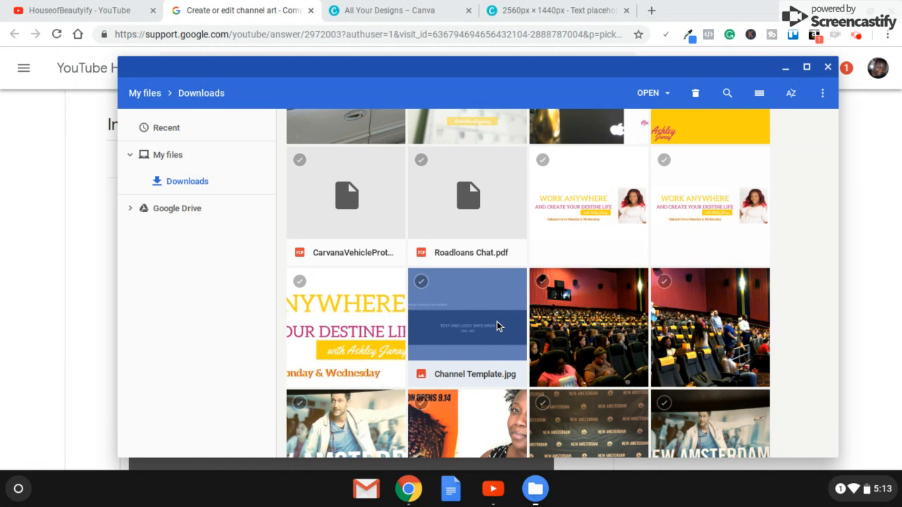
double_click(453, 319)
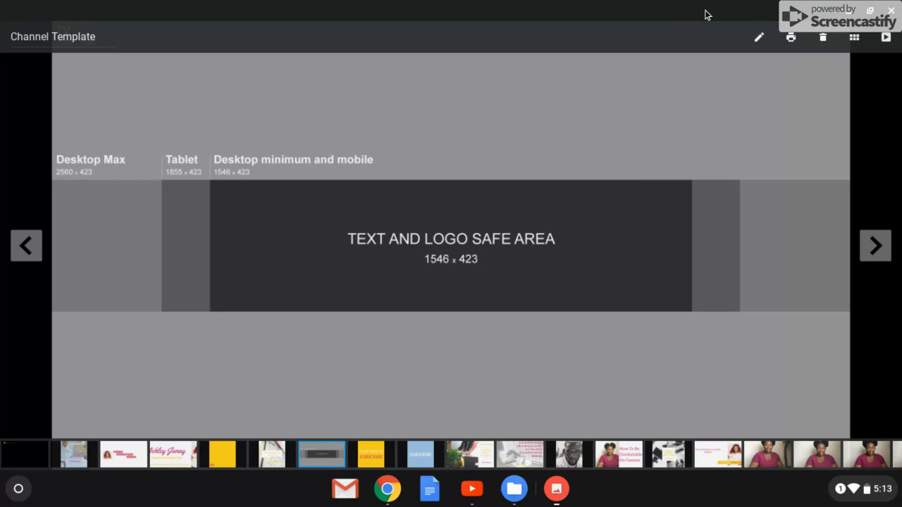
click(851, 15)
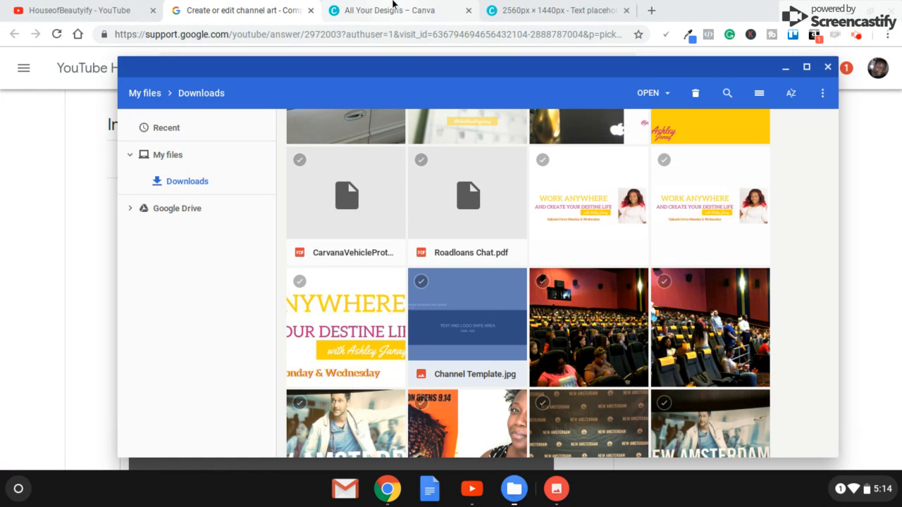
Switch to the 2560px × 1440px design in Canva and show the uploaded images
click(393, 7)
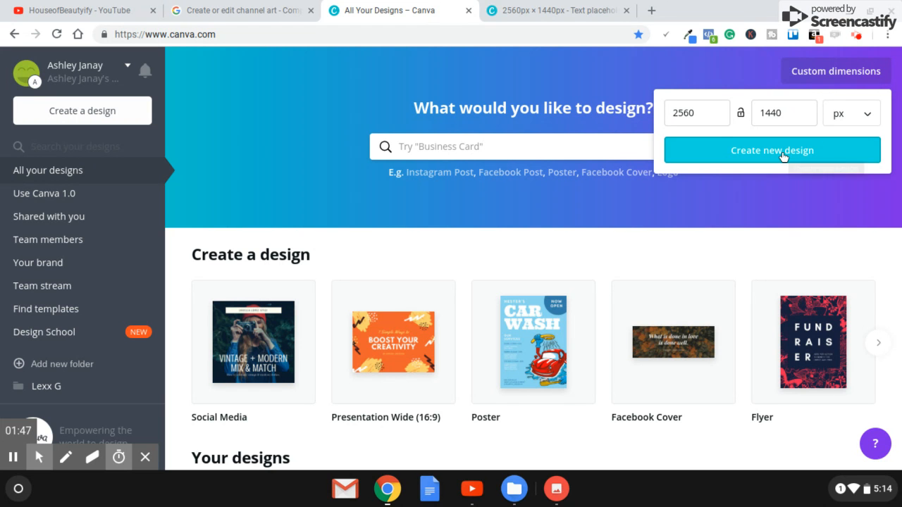
click(555, 9)
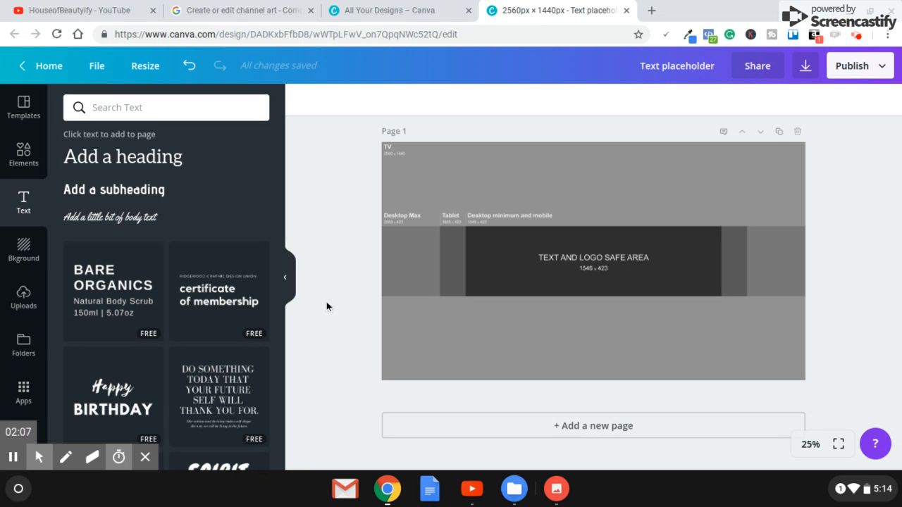
click(19, 306)
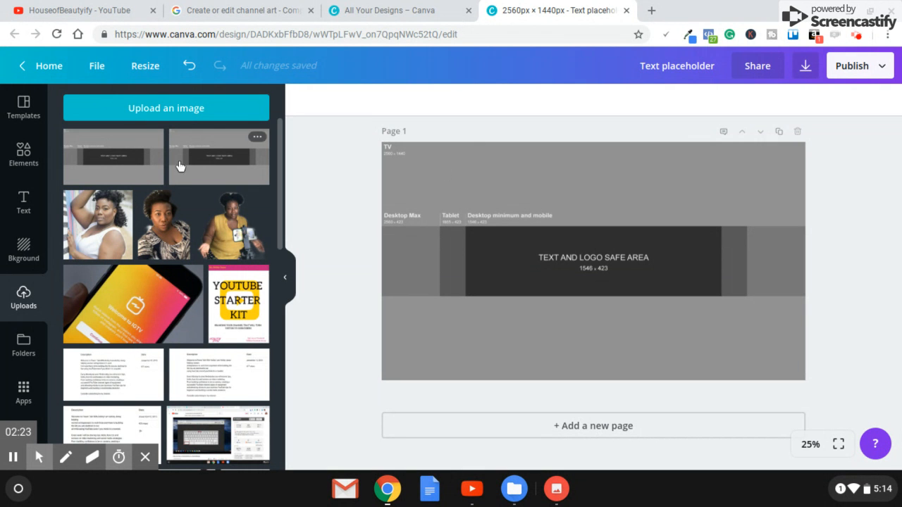
click(113, 159)
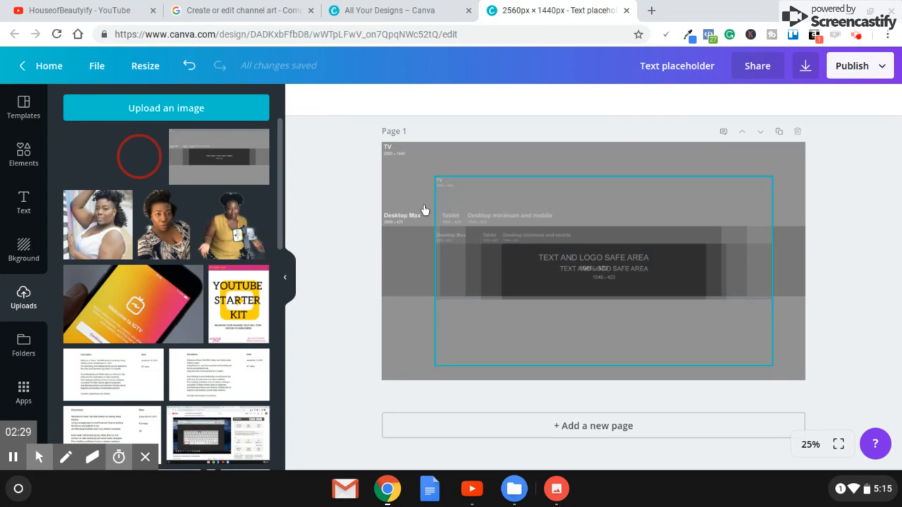
click(562, 215)
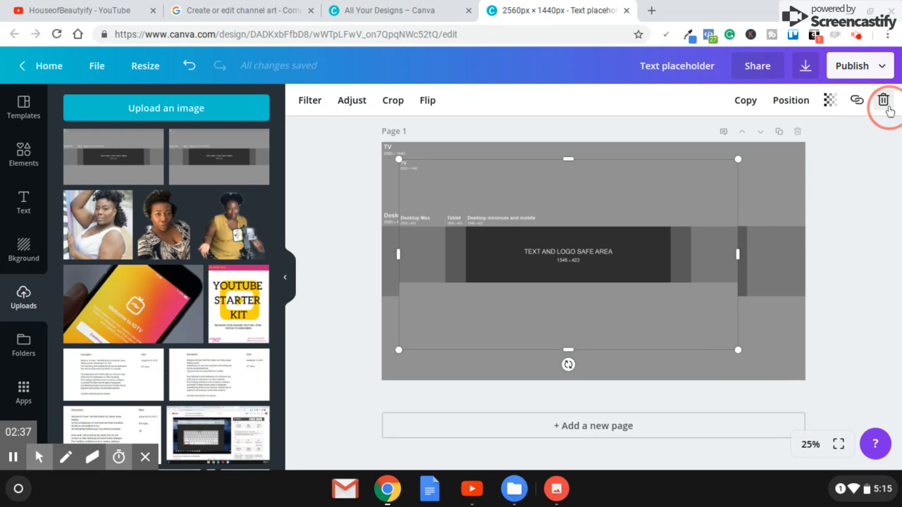
click(881, 100)
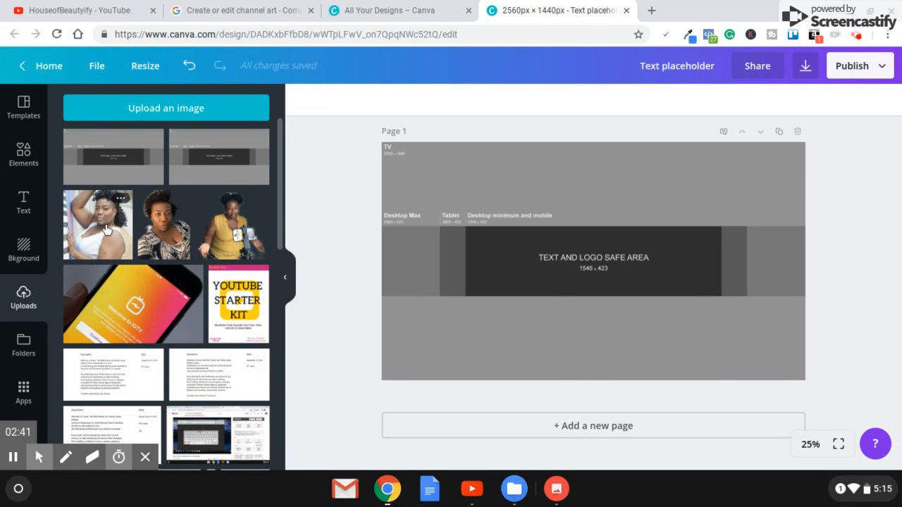
Add the uploaded photo of the woman in the white top, shrink it and place it over the banner strip at the canvas's left edge
click(106, 230)
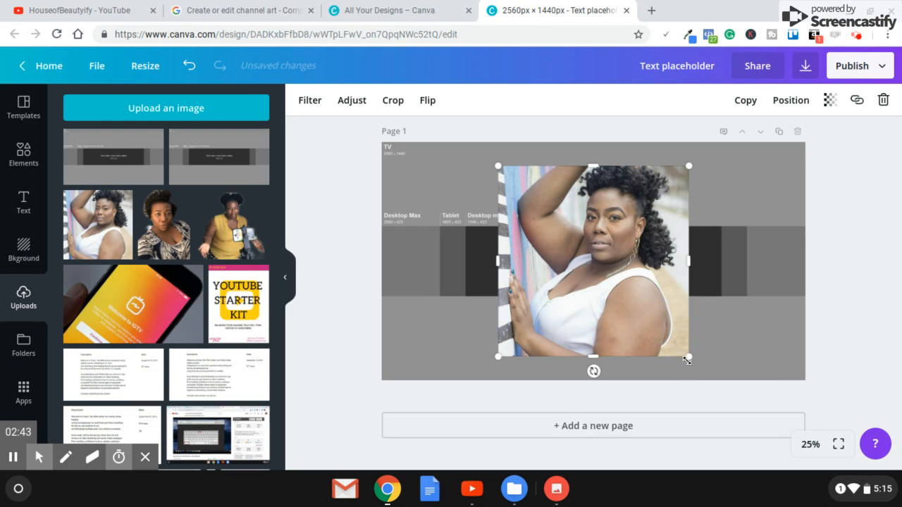
drag(687, 358, 544, 317)
drag(571, 218, 454, 273)
drag(387, 218, 379, 209)
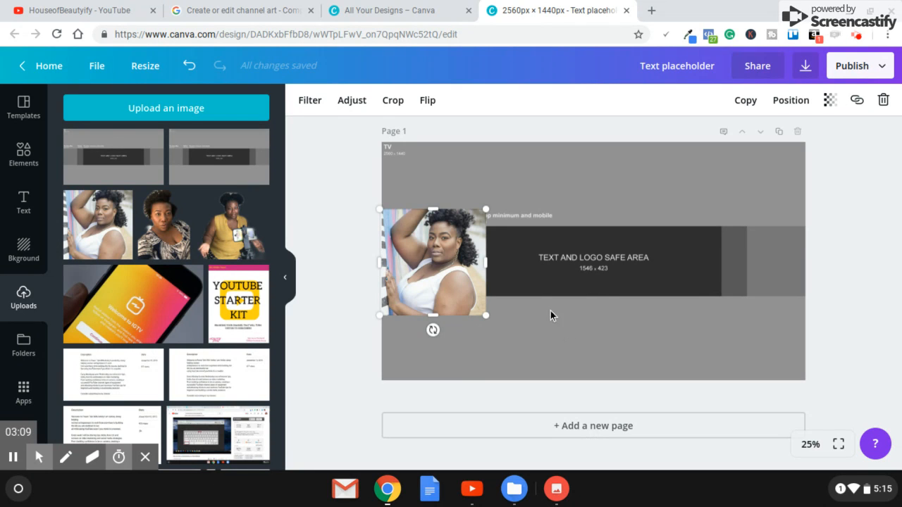
click(561, 341)
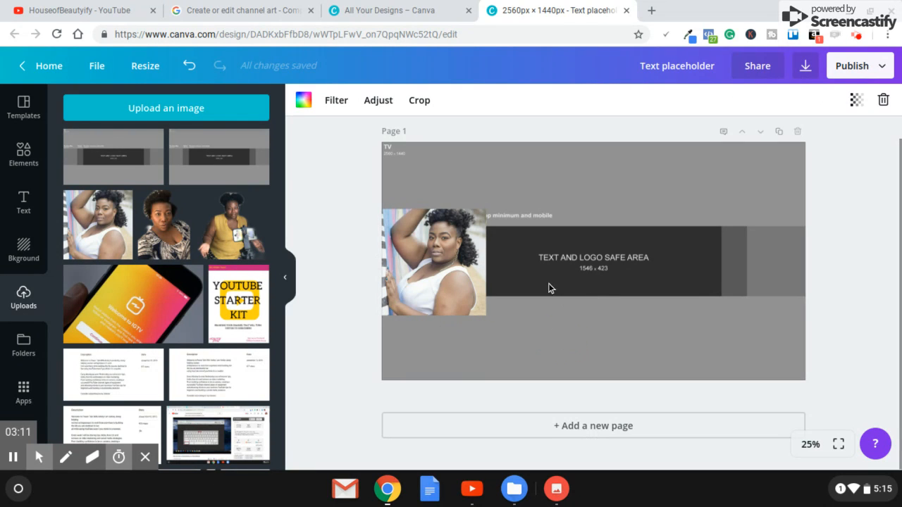
Add a heading in Advent Pro Bold and widen its text box across the text and logo safe area
click(19, 203)
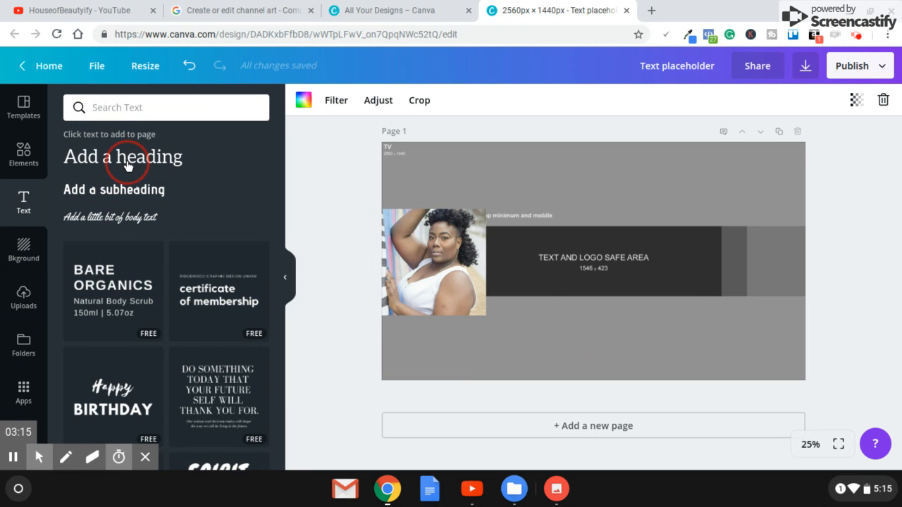
click(125, 165)
click(396, 103)
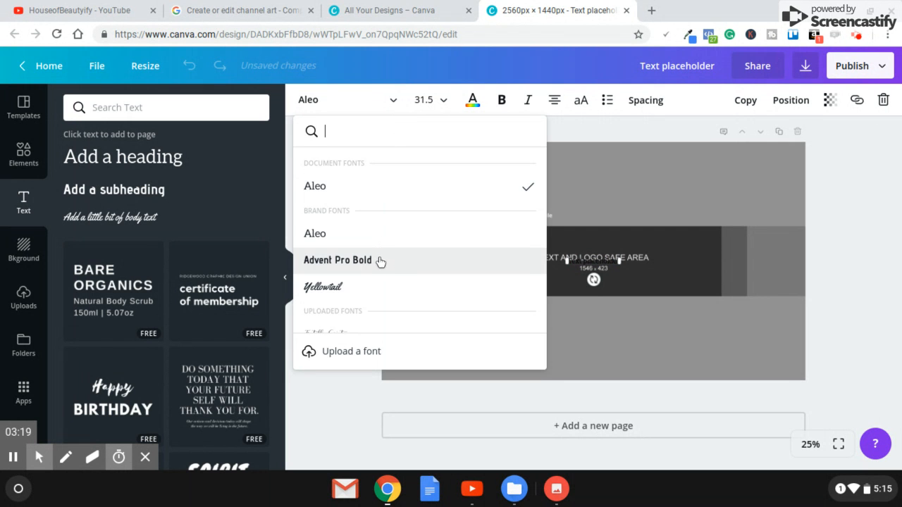
click(379, 261)
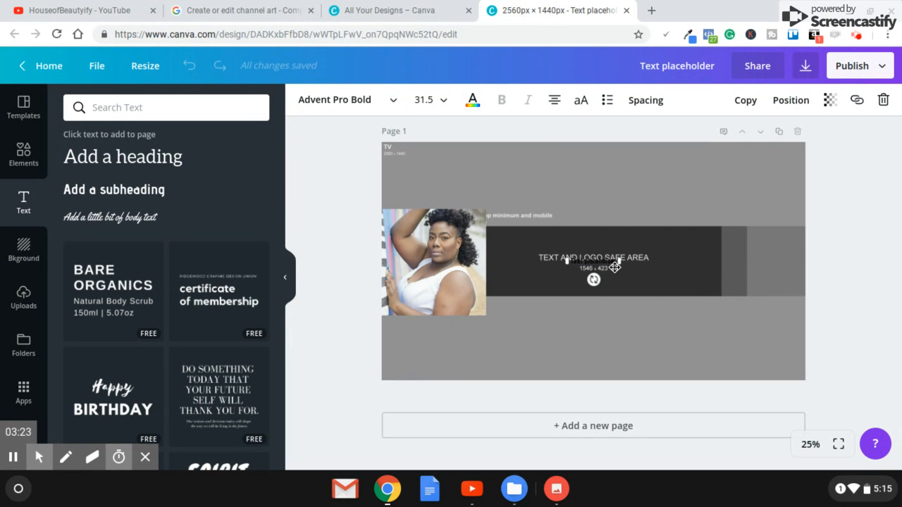
drag(618, 261, 705, 268)
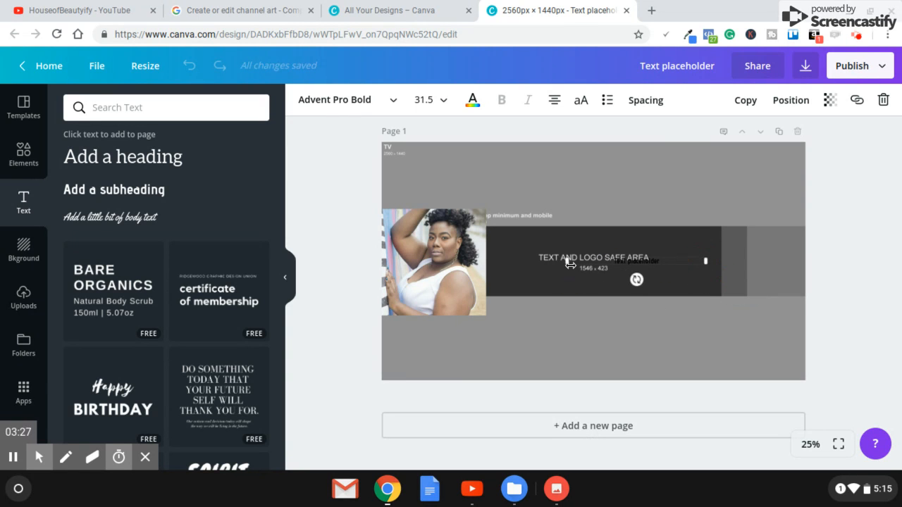
drag(566, 261, 536, 265)
drag(524, 265, 517, 261)
Set the heading's font size to 88 and move it to the upper part of the safe area
click(435, 103)
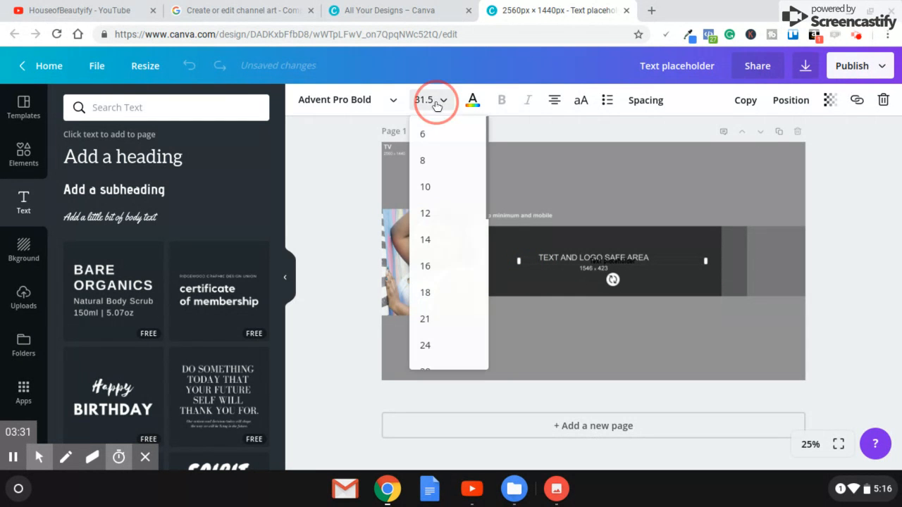
scroll(455, 269, down, 5)
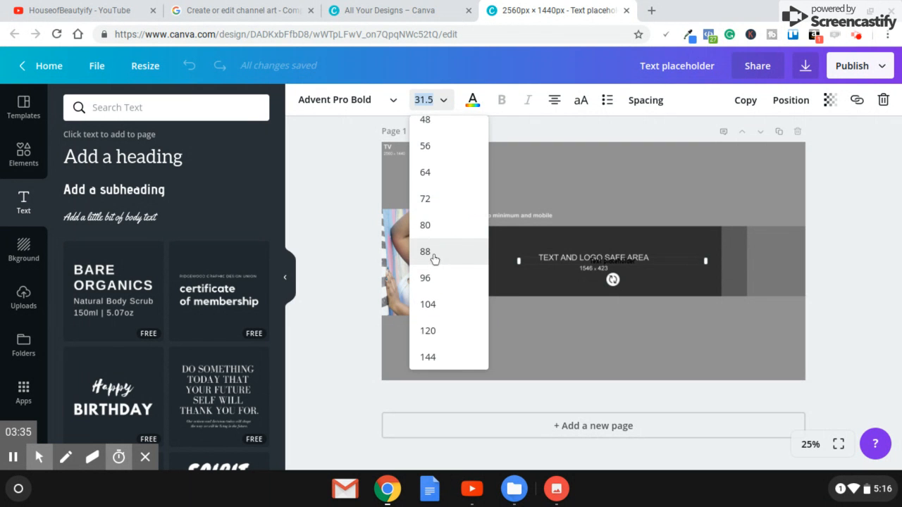
click(435, 259)
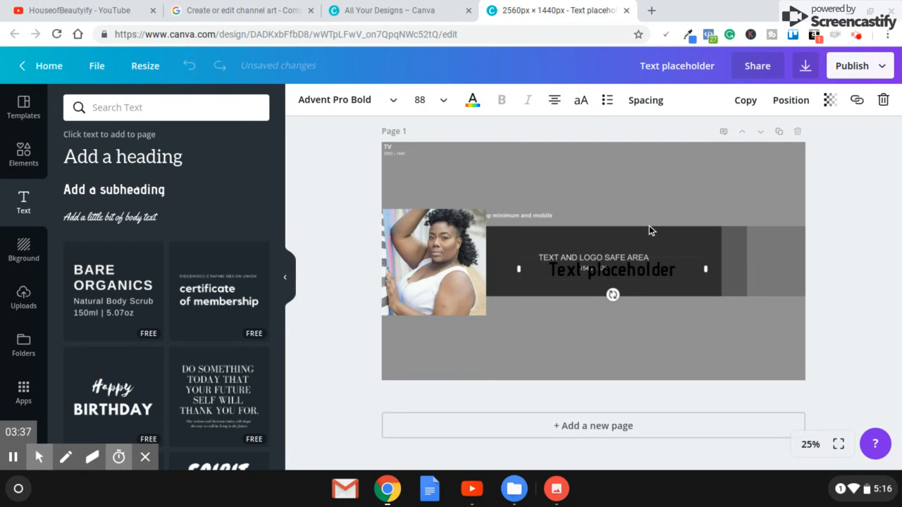
click(659, 246)
mouse_move(677, 248)
mouse_down()
mouse_move(651, 242)
mouse_move(668, 237)
mouse_up()
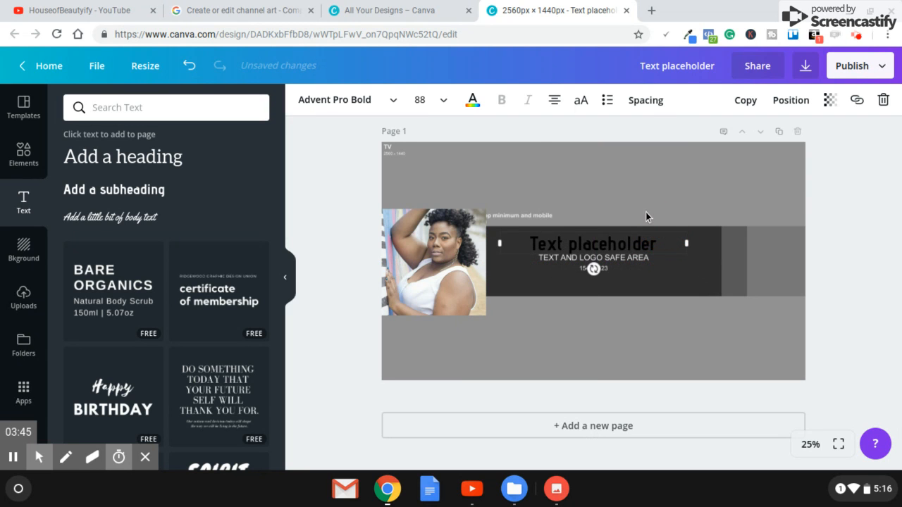
Change the heading's text color to the white brand color
click(472, 100)
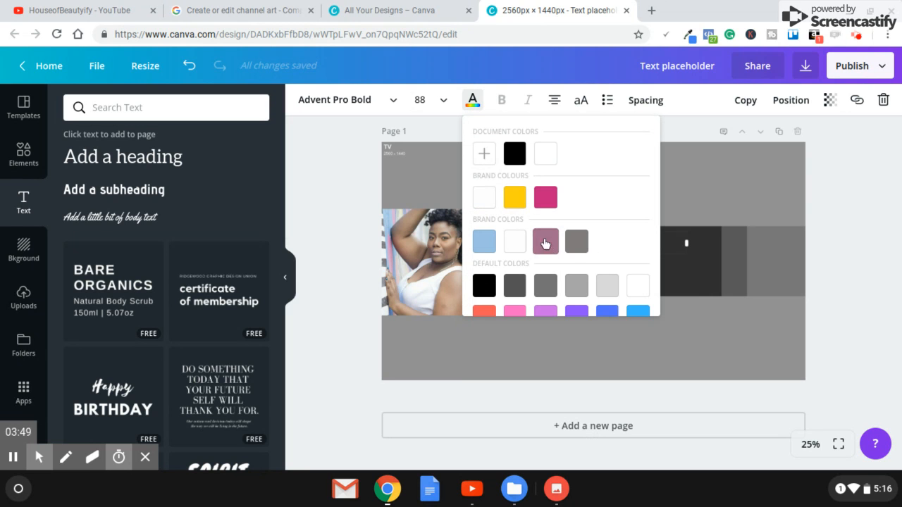
click(482, 203)
click(671, 344)
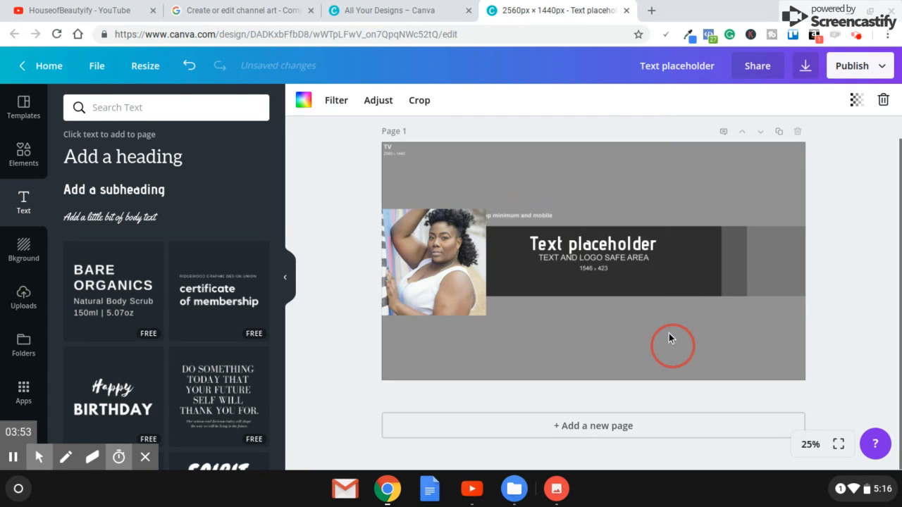
Replace the heading's placeholder text with "DEROX WITH AMBER"
click(663, 245)
key(BackSpace)
key(BackSpace)
key(BackSpace)
key(BackSpace)
key(BackSpace)
key(BackSpace)
key(BackSpace)
key(BackSpace)
key(BackSpace)
key(BackSpace)
key(BackSpace)
key(BackSpace)
key(BackSpace)
key(BackSpace)
key(BackSpace)
key(BackSpace)
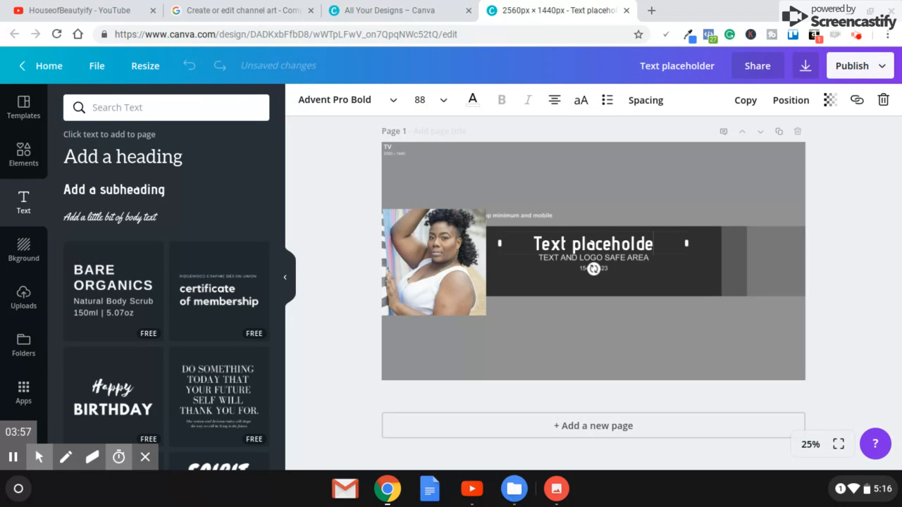
text(DEROX W1)
text(TH AMBER)
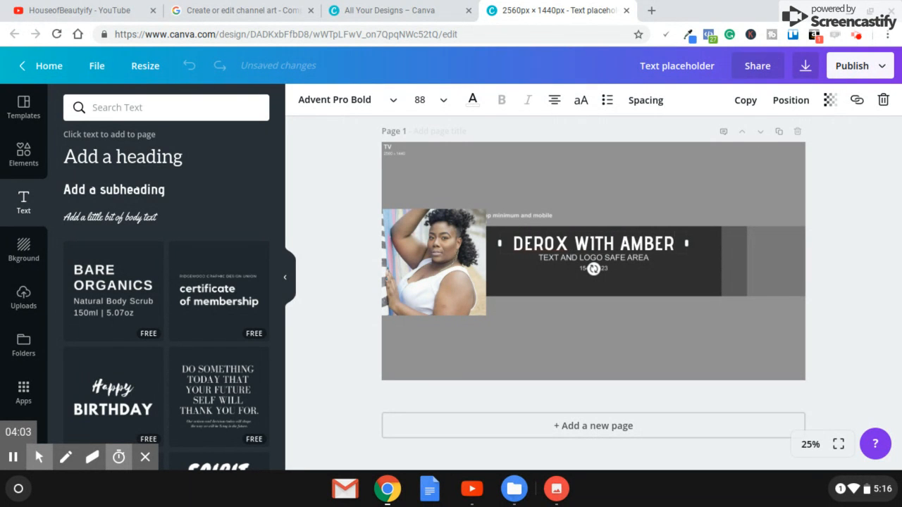
click(640, 345)
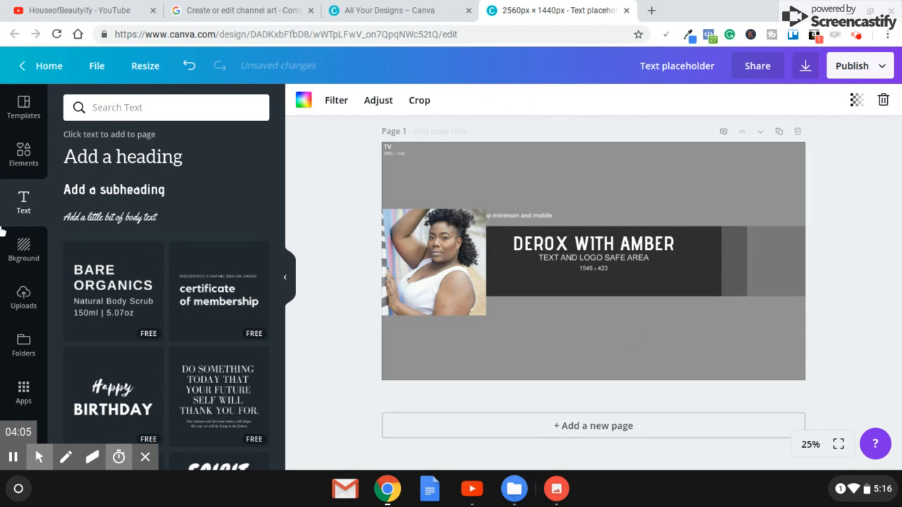
Add a subheading and set its font to Advent Pro Bold at size 50
click(121, 191)
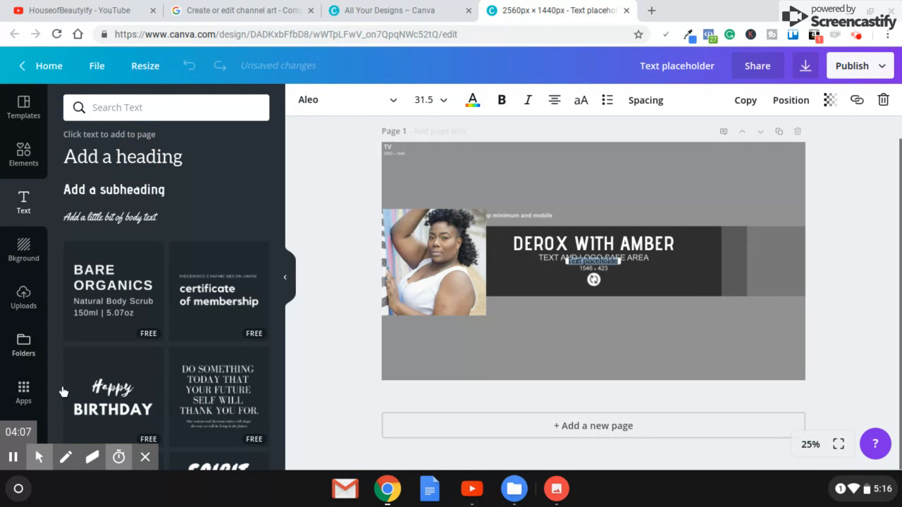
click(393, 101)
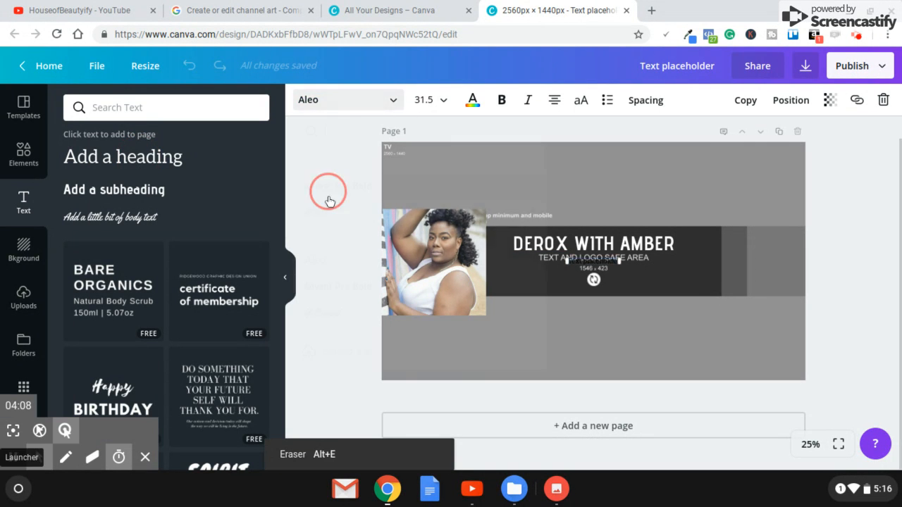
click(326, 188)
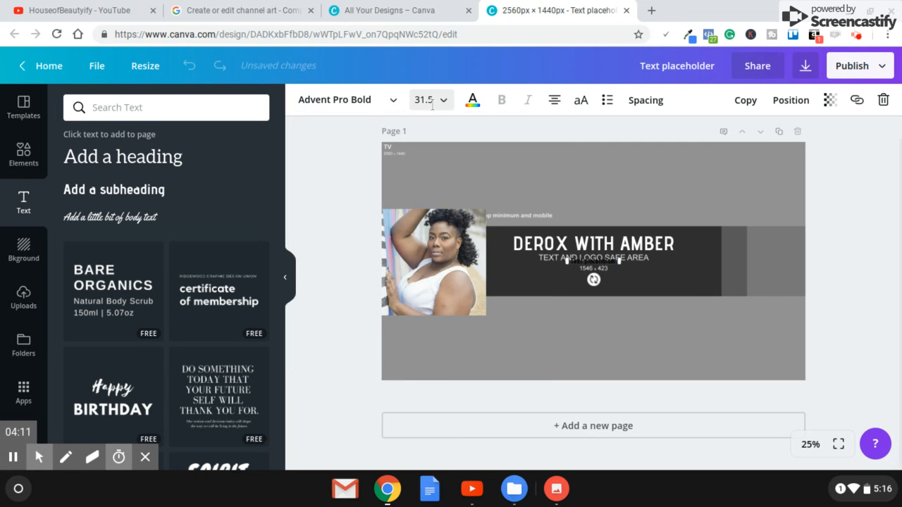
click(431, 101)
text(50)
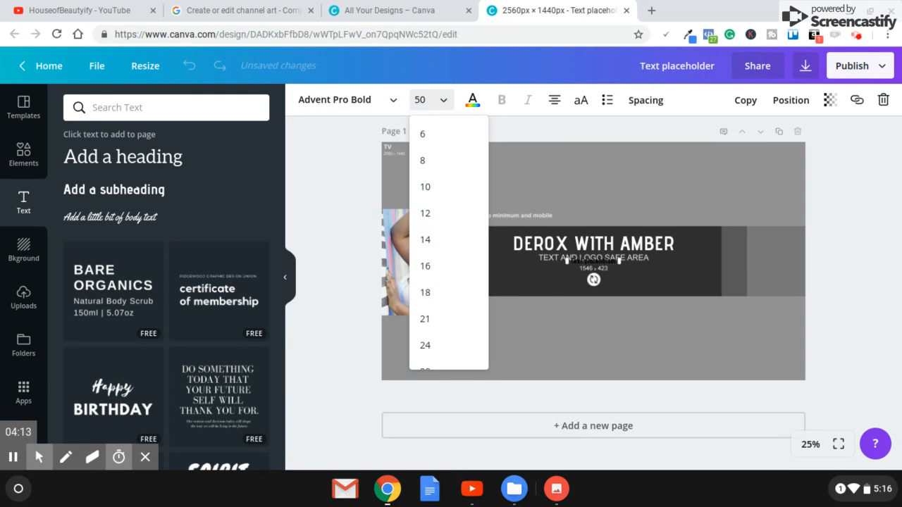
key(Return)
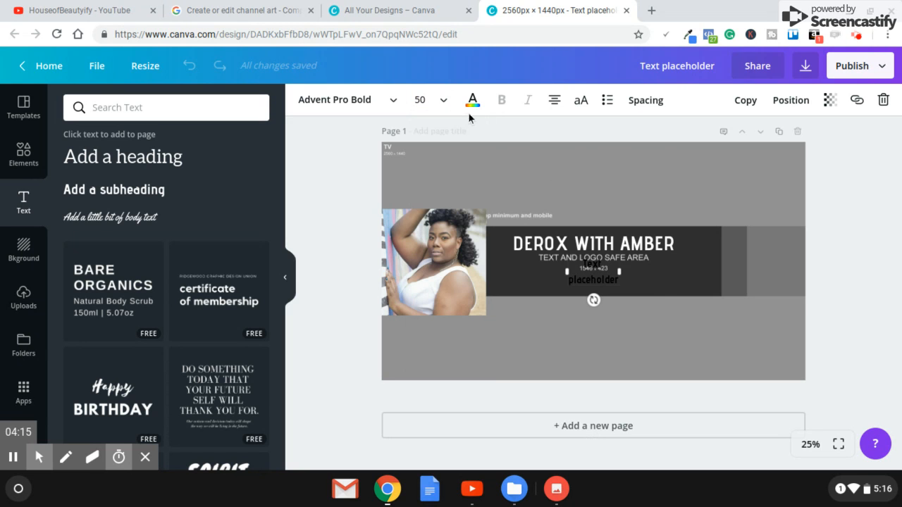
Change the subheading's text color to the document's white
click(472, 100)
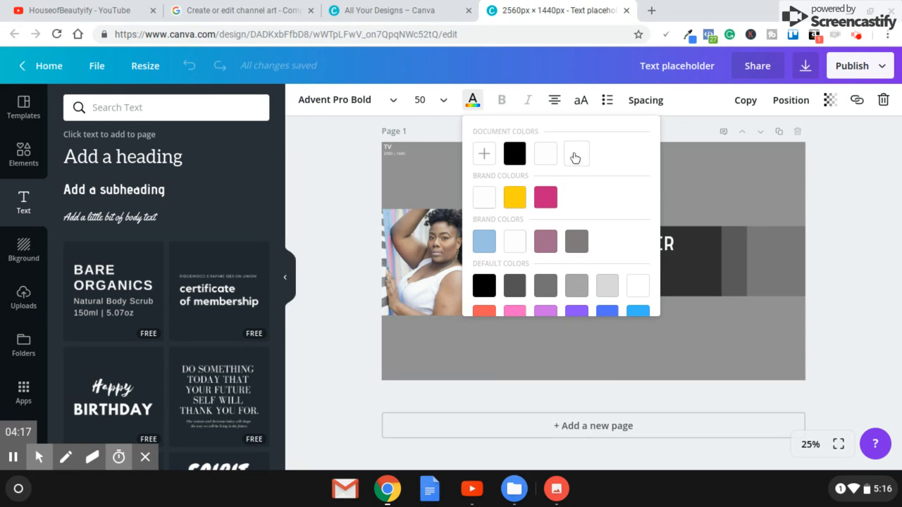
click(575, 164)
click(706, 321)
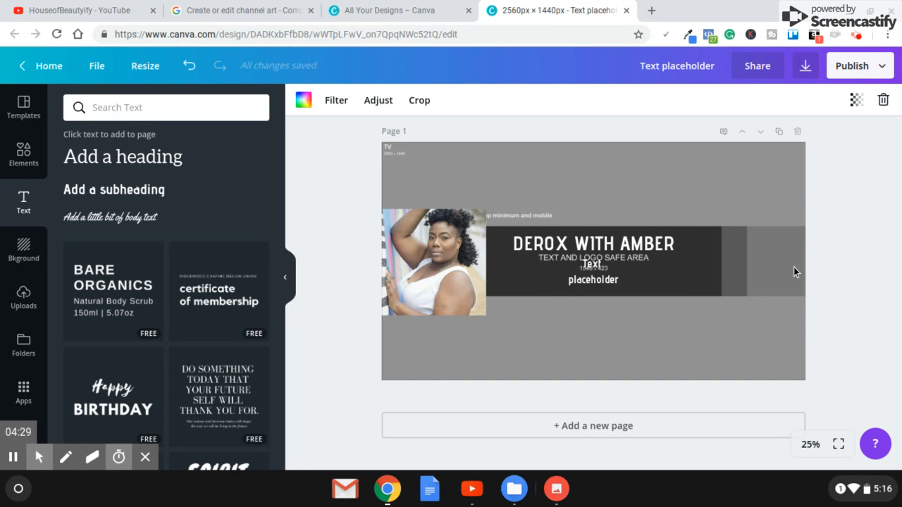
Widen the subheading's text box on both sides across the text and logo safe area so it fits on one line
click(591, 277)
drag(619, 272, 726, 282)
drag(569, 269, 453, 270)
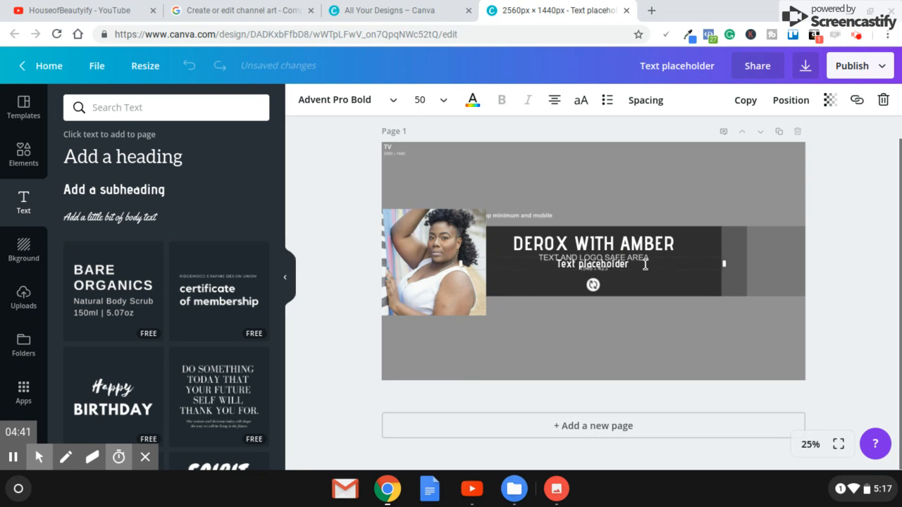
Replace the subheading's placeholder text with "WEIGHT LOSS JOURNEY THROUGH JUICING"
key(BackSpace)
key(BackSpace)
key(BackSpace)
key(BackSpace)
key(BackSpace)
key(BackSpace)
key(BackSpace)
key(BackSpace)
key(BackSpace)
key(BackSpace)
key(BackSpace)
key(BackSpace)
key(BackSpace)
key(BackSpace)
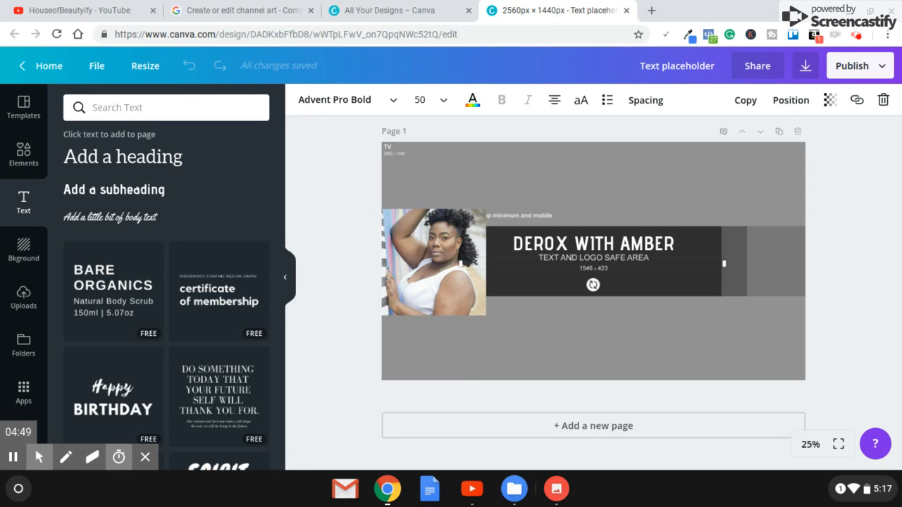
text(WEIGHT LOSS)
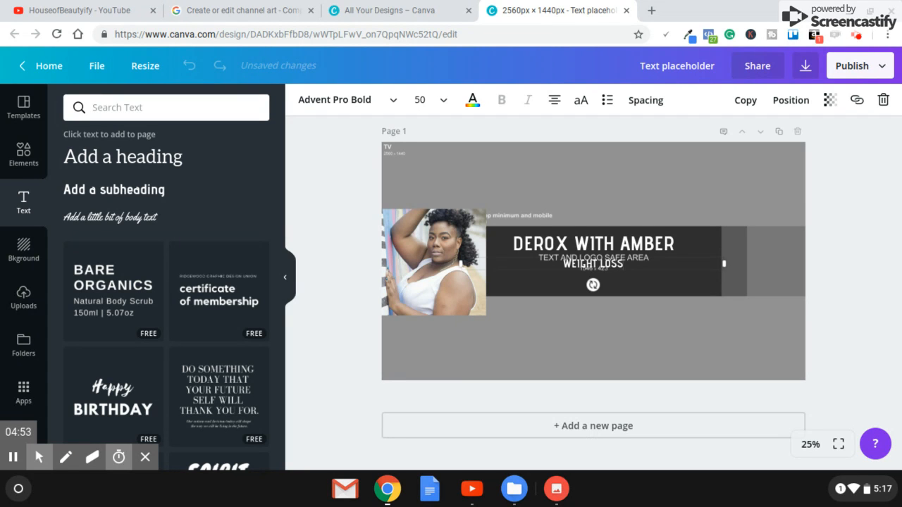
text( JOURNEY)
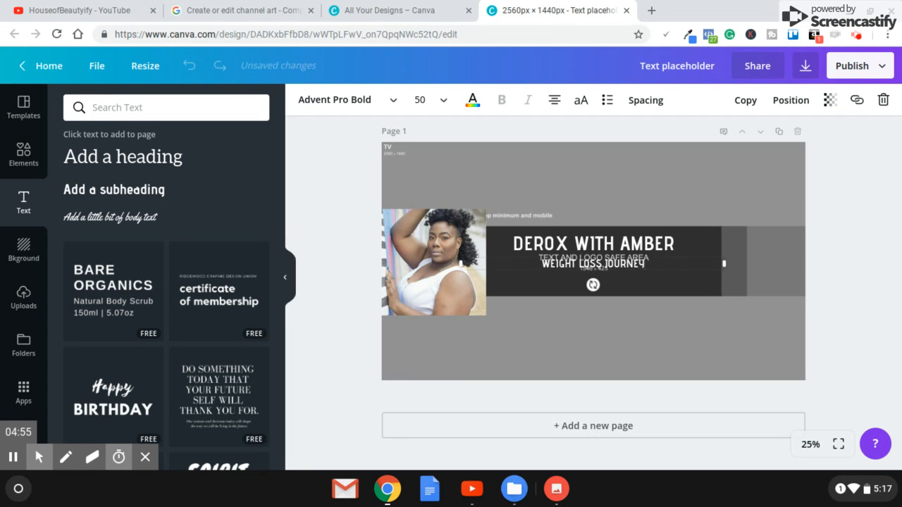
text( THRO)
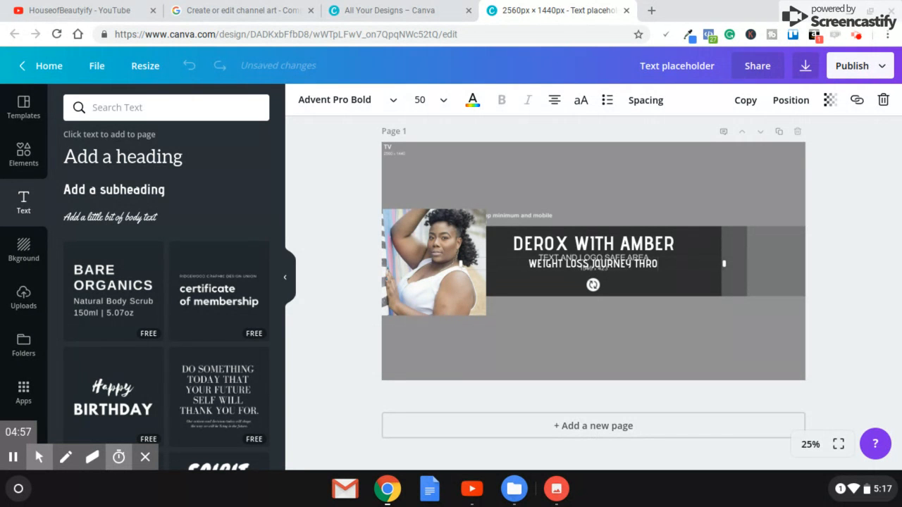
text(UGH JUCII)
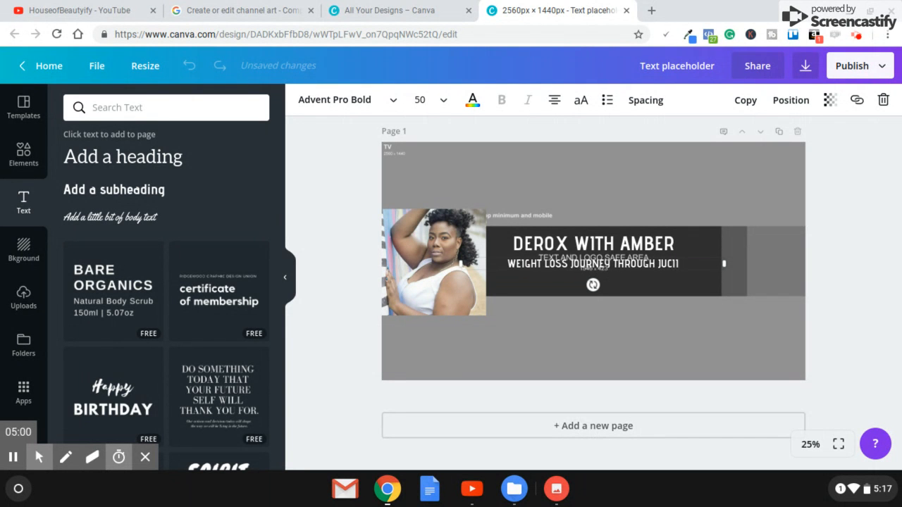
key(BackSpace)
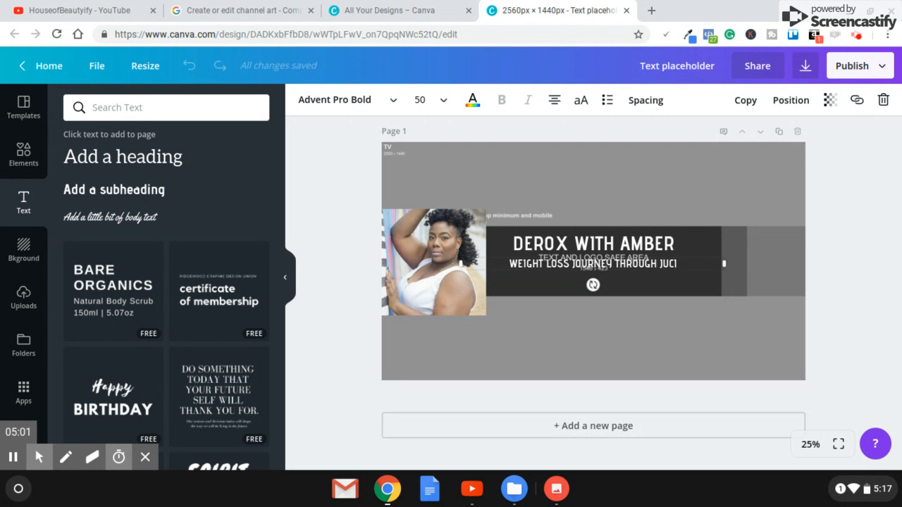
text(NG)
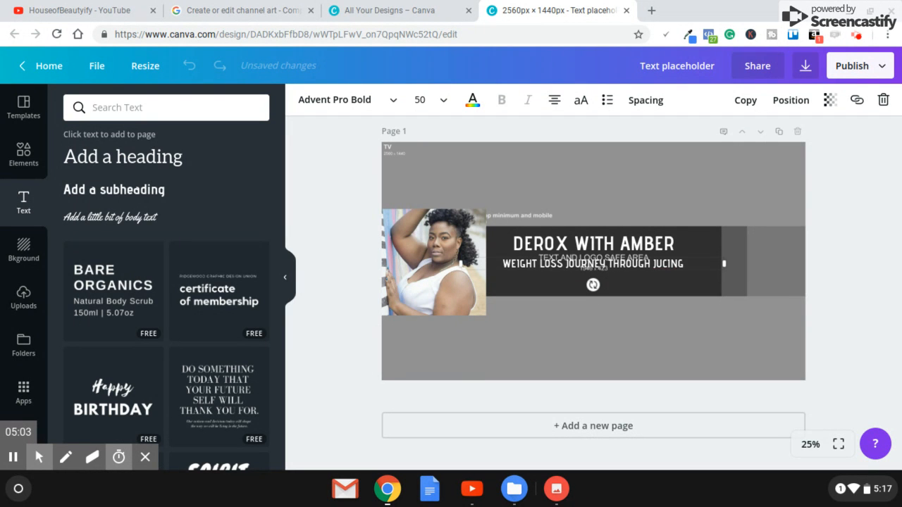
key(BackSpace)
key(BackSpace)
key(BackSpace)
key(BackSpace)
text(IC)
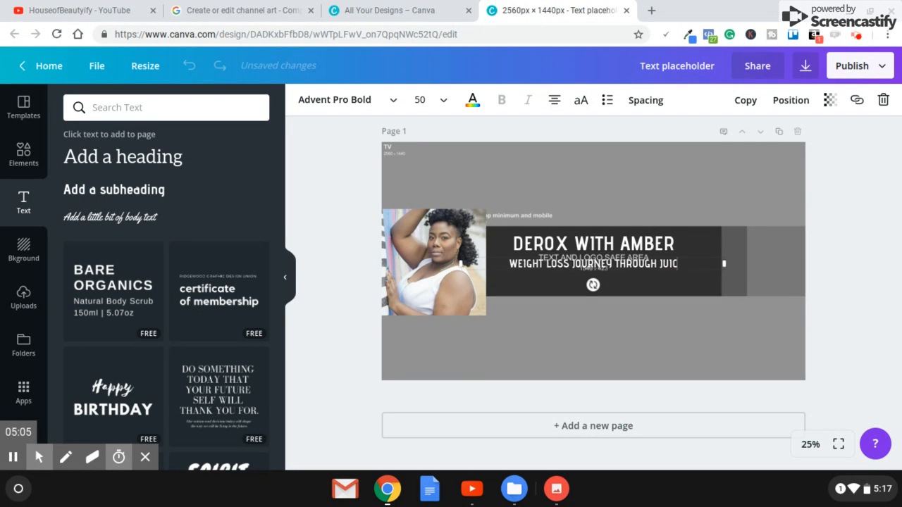
text(ING)
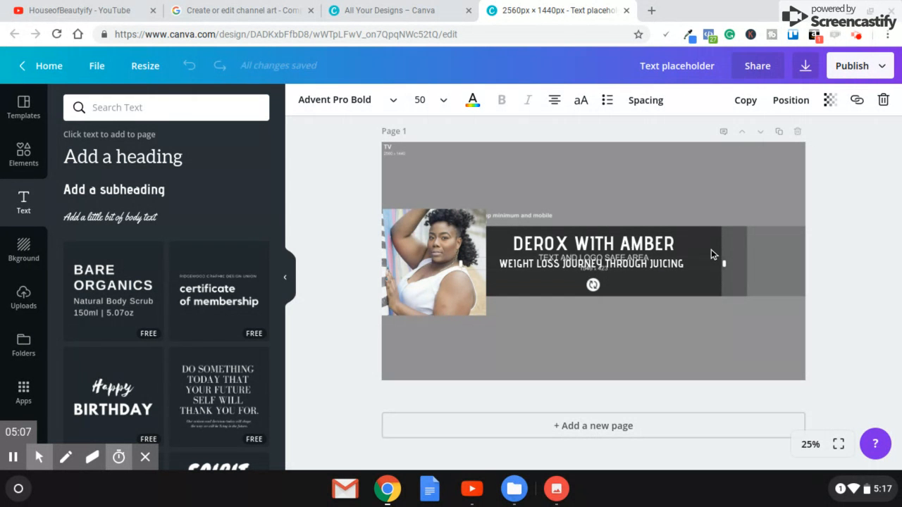
key(BackSpace)
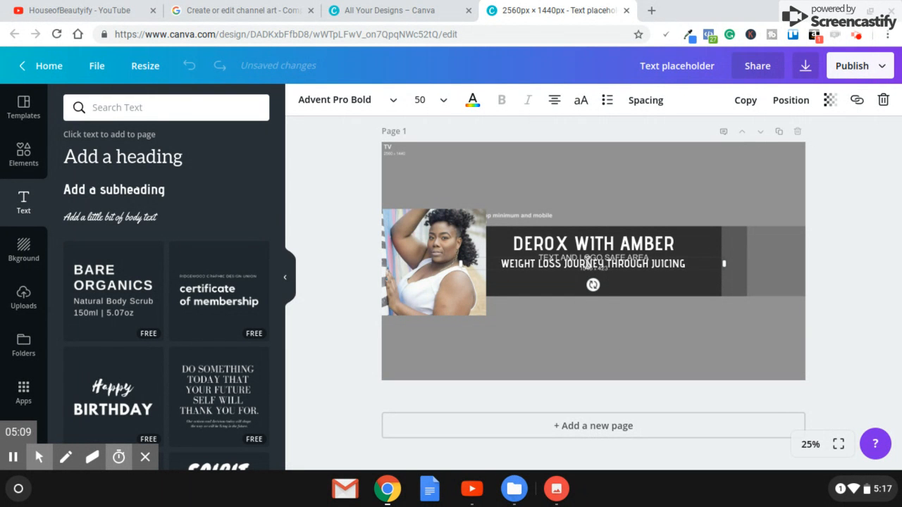
Change the subheading's text color to the light blue brand color and move it up closer beneath the heading
click(472, 100)
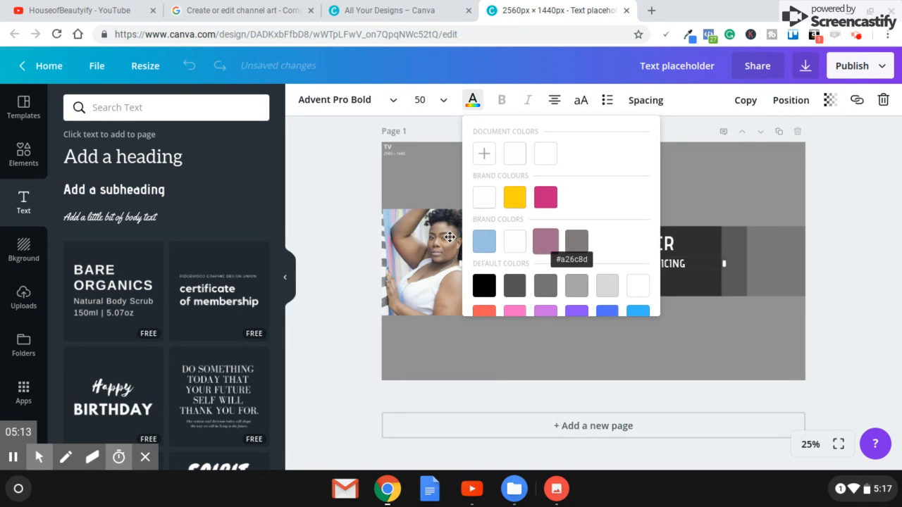
click(485, 242)
click(697, 348)
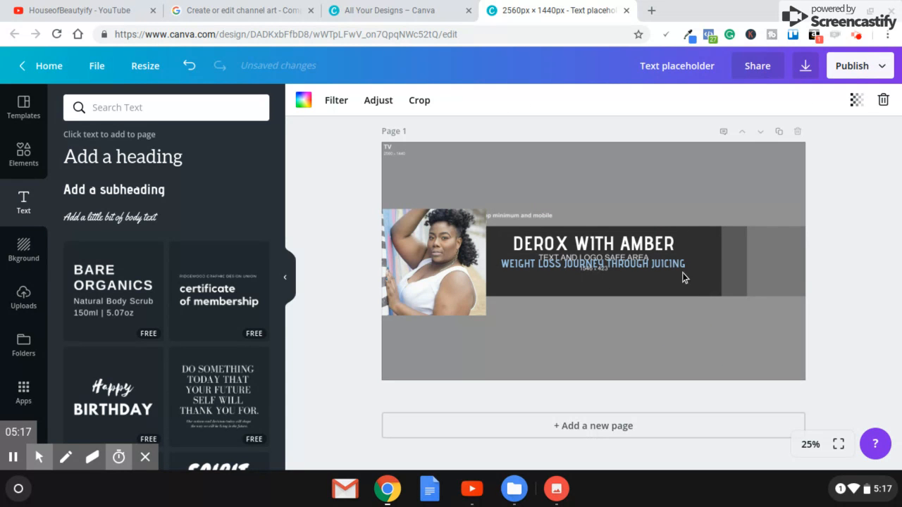
drag(687, 257, 683, 258)
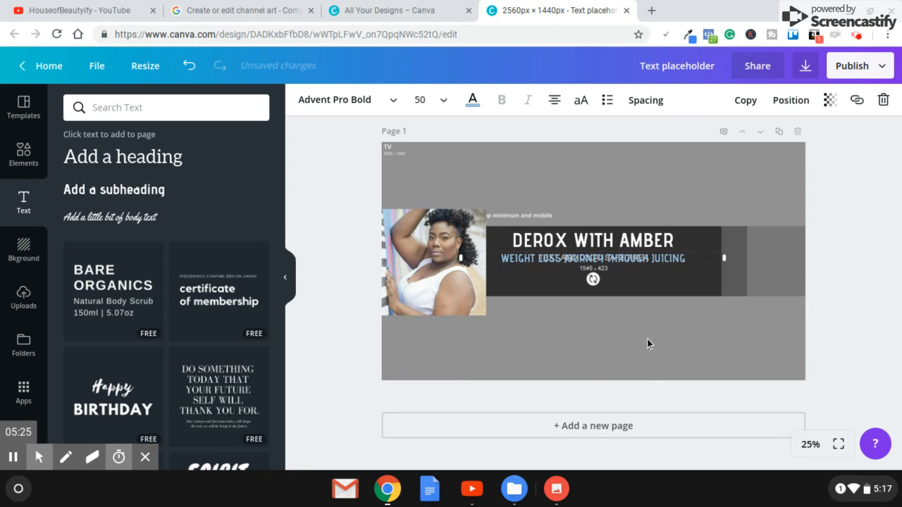
click(649, 341)
Add a third text line near the lower edge of the safe area in Advent Pro Bold at size 40
click(161, 167)
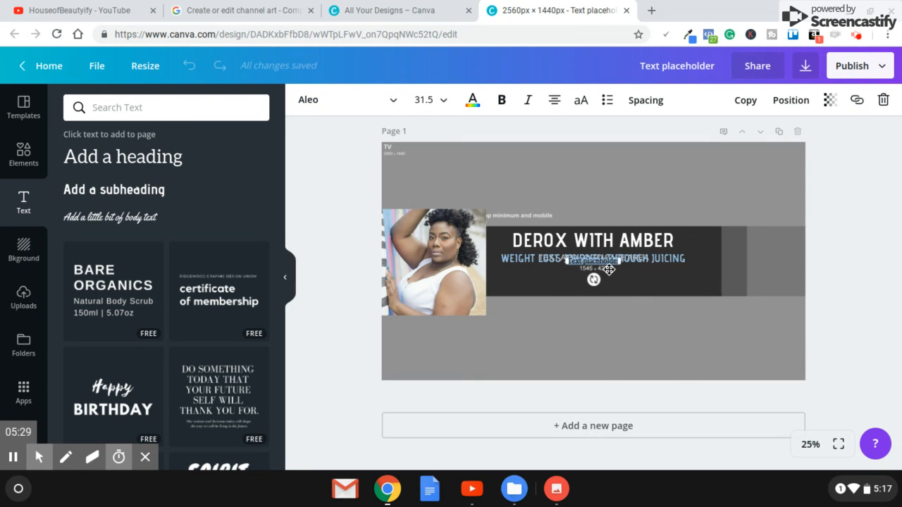
drag(607, 267, 602, 288)
click(389, 101)
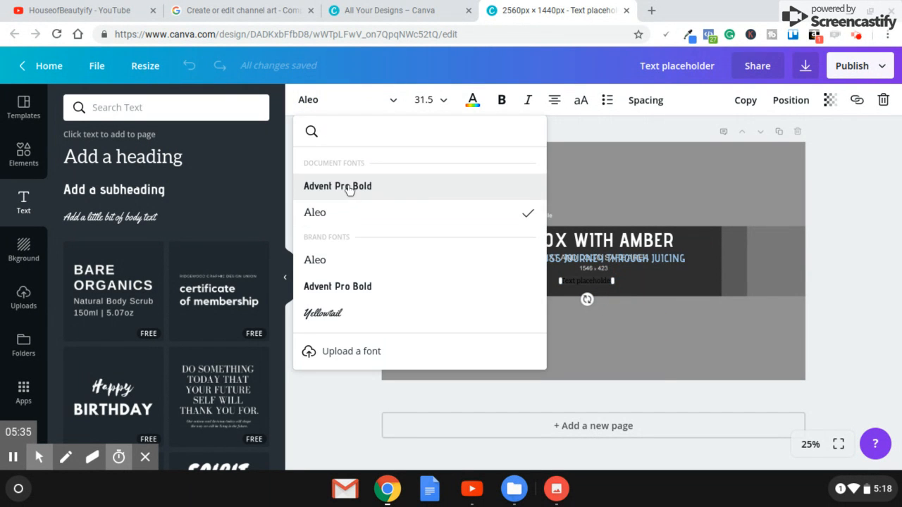
click(348, 186)
click(443, 101)
text(40)
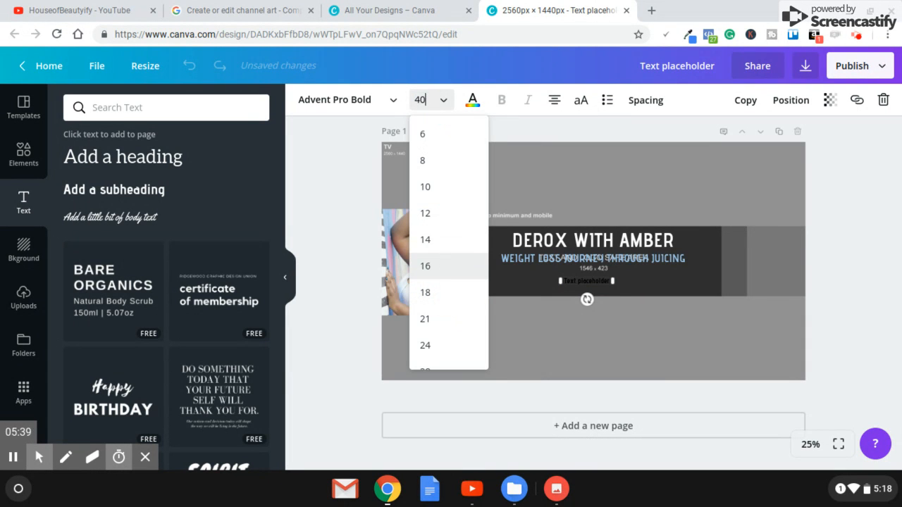
key(Return)
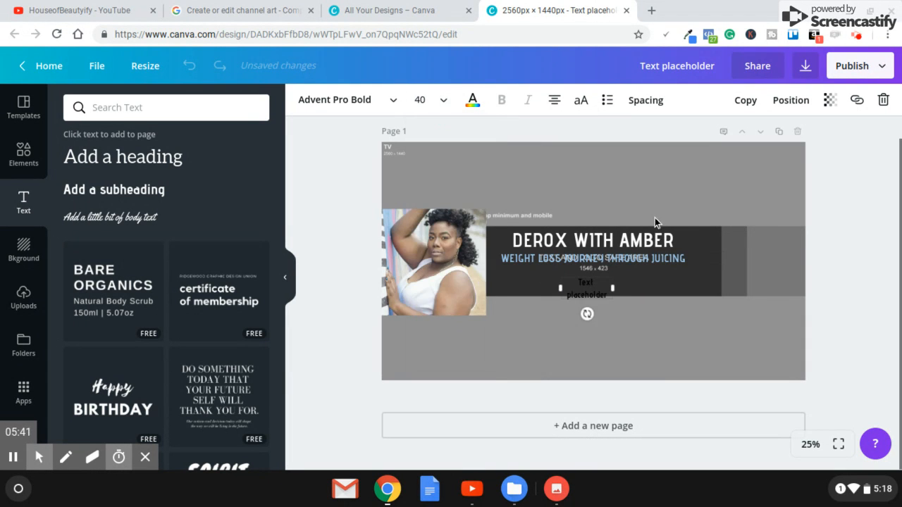
Widen the third text box on both sides and replace its placeholder with "NEW VIDEOS EVERY THURSDAY"
drag(609, 289, 681, 313)
drag(560, 283, 496, 289)
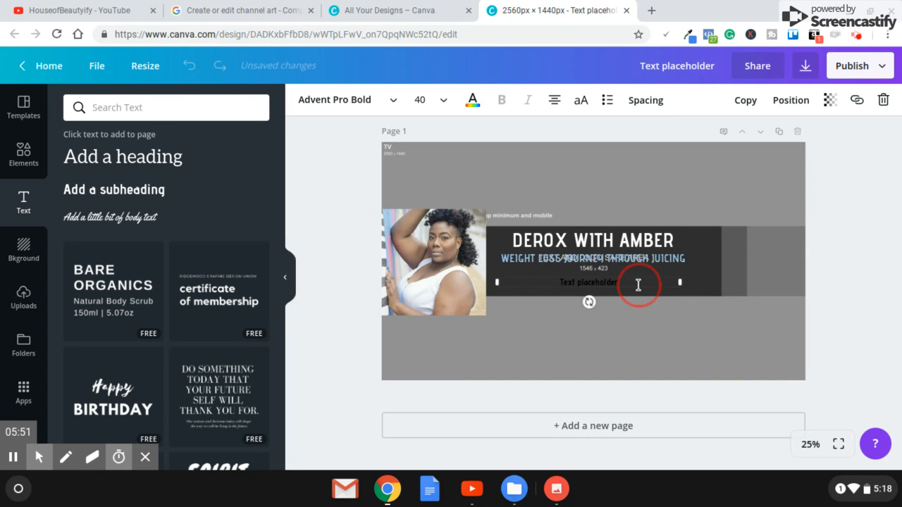
key(BackSpace)
key(BackSpace)
key(BackSpace)
key(BackSpace)
key(BackSpace)
key(BackSpace)
key(BackSpace)
key(BackSpace)
key(BackSpace)
key(BackSpace)
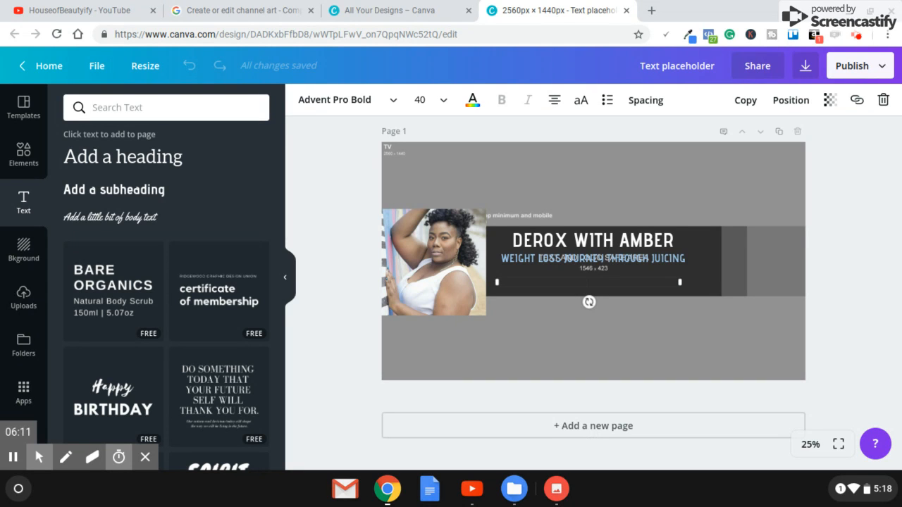
text(NEW VIDOE)
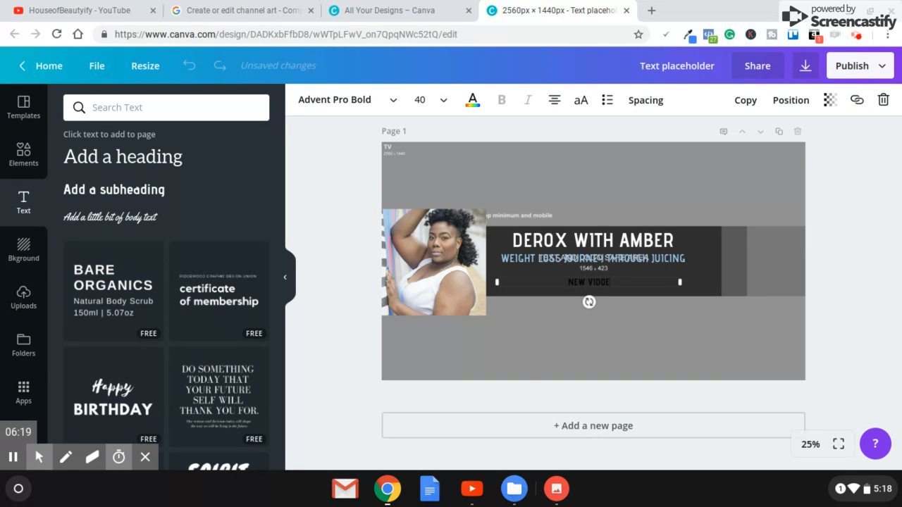
key(BackSpace)
key(BackSpace)
text(EOS EVERY THURSDAY)
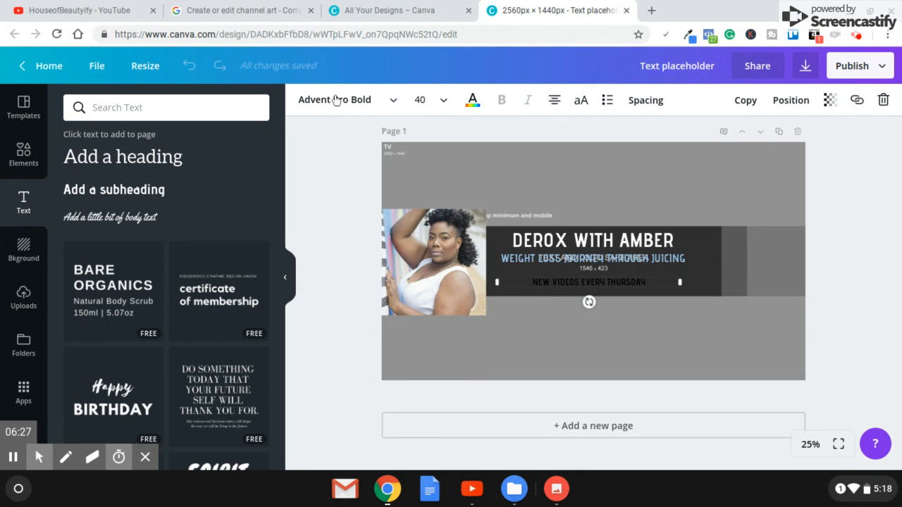
Change the "NEW VIDEOS EVERY THURSDAY" line to the white brand color and move the heading and subheading slightly lower
click(473, 100)
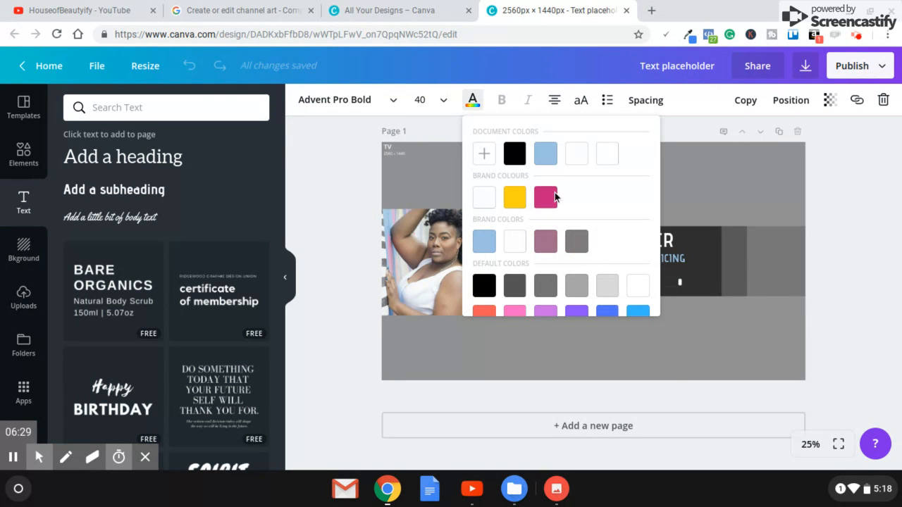
click(482, 198)
click(485, 199)
click(676, 377)
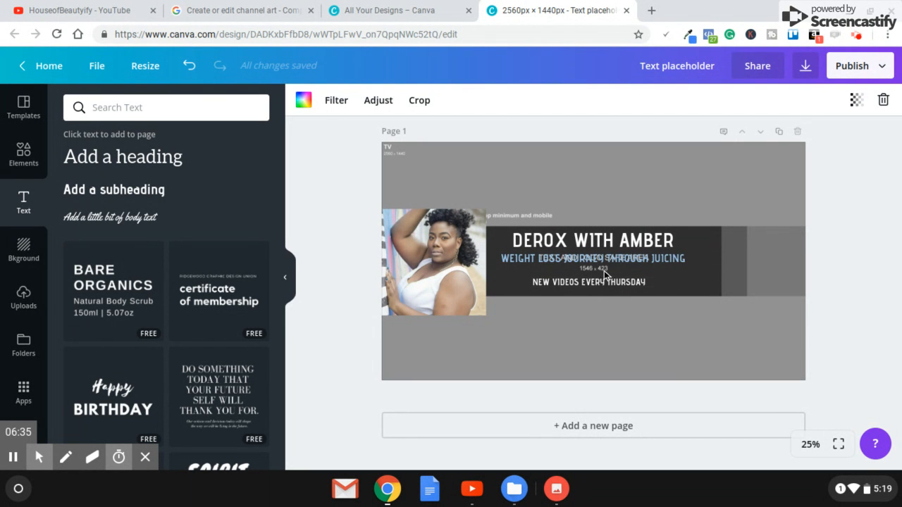
drag(605, 260, 594, 248)
click(609, 361)
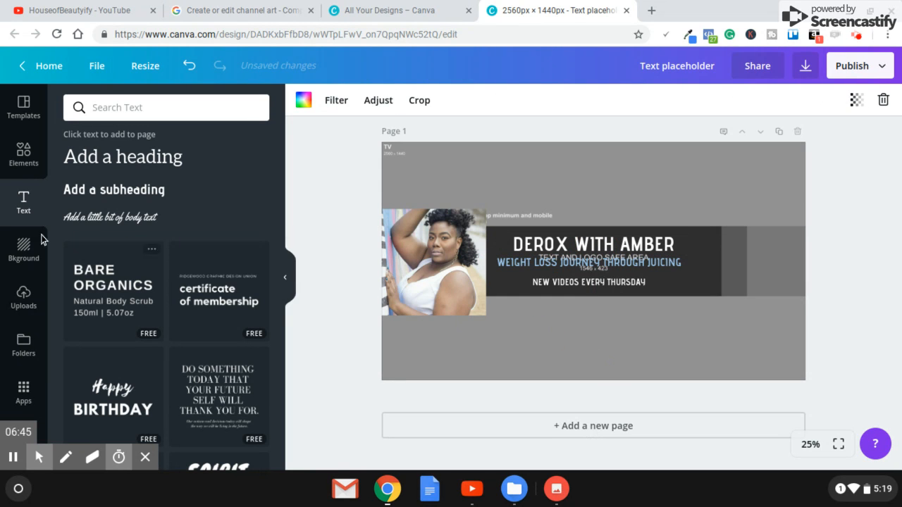
Add a solid rounded square shape to the banner and fill it with the mauve brand color #a26c8d
click(20, 162)
click(160, 369)
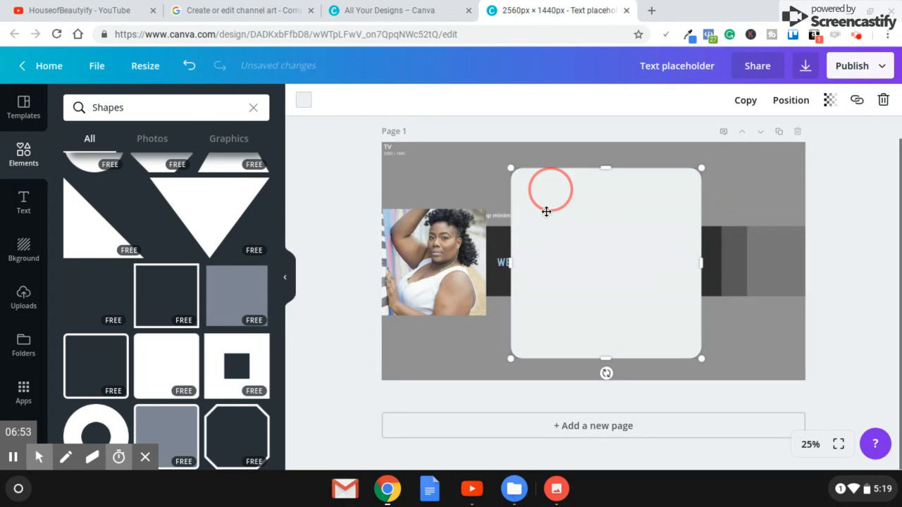
click(301, 100)
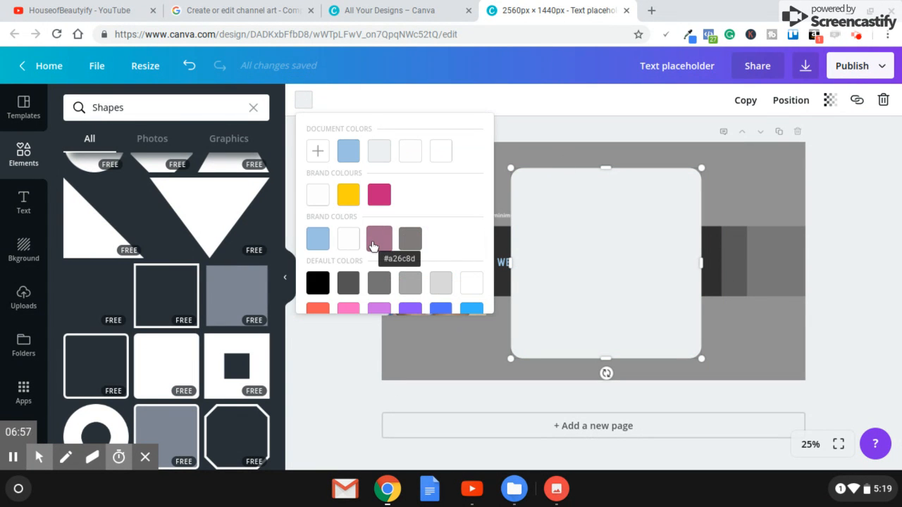
click(373, 243)
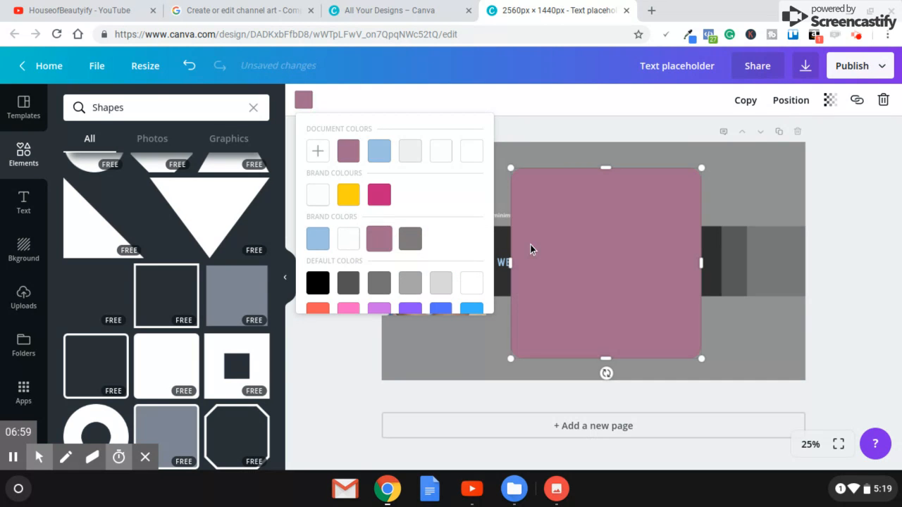
Enlarge and reposition the mauve rounded square so it stretches across the entire banner
click(540, 280)
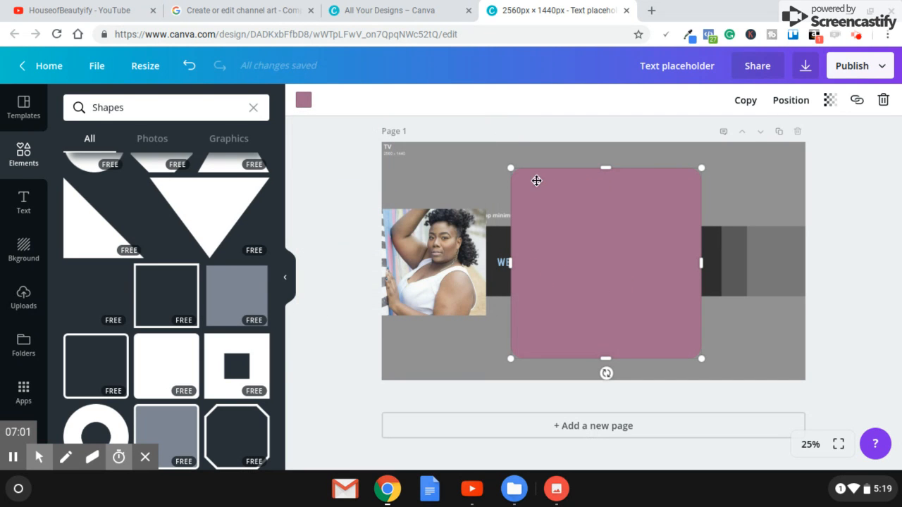
drag(509, 166, 327, 193)
drag(592, 239, 594, 261)
drag(702, 247, 806, 256)
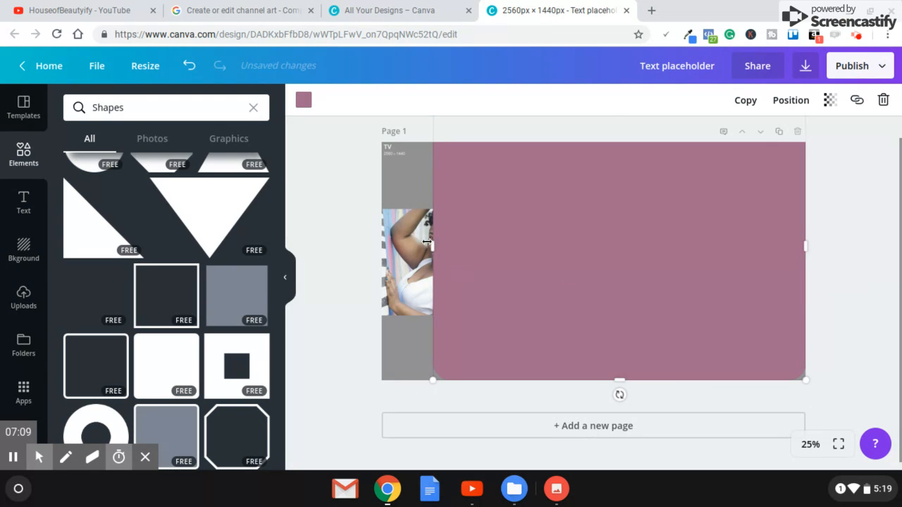
drag(410, 247, 366, 253)
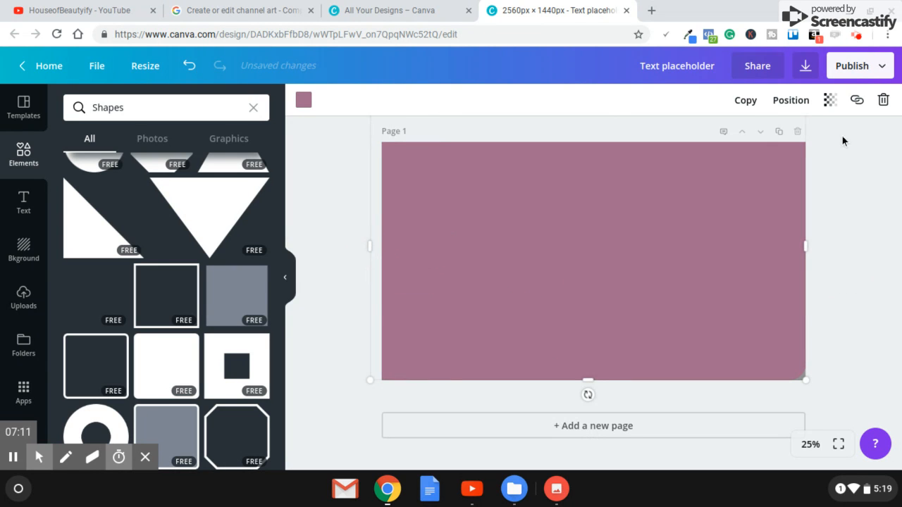
Send the mauve shape backward until it sits behind the photo and all three text lines
click(788, 103)
click(767, 166)
click(764, 165)
click(764, 162)
click(764, 162)
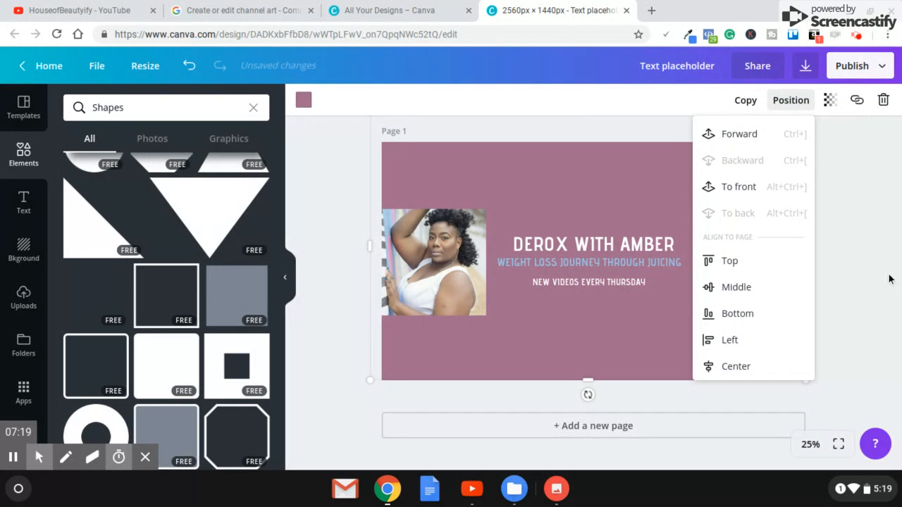
click(866, 291)
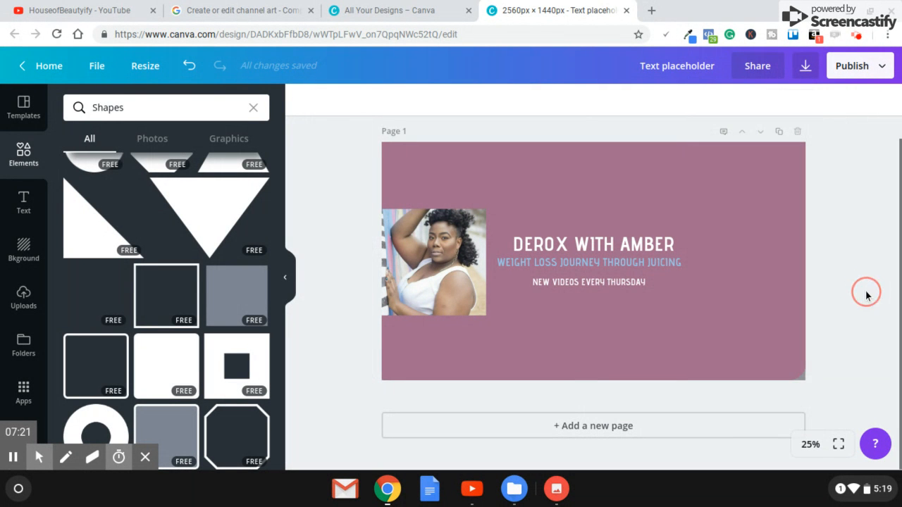
Set the "WEIGHT LOSS JOURNEY THROUGH JUICING" line to size 55 and shift it slightly to the right, clear of the photo
click(652, 269)
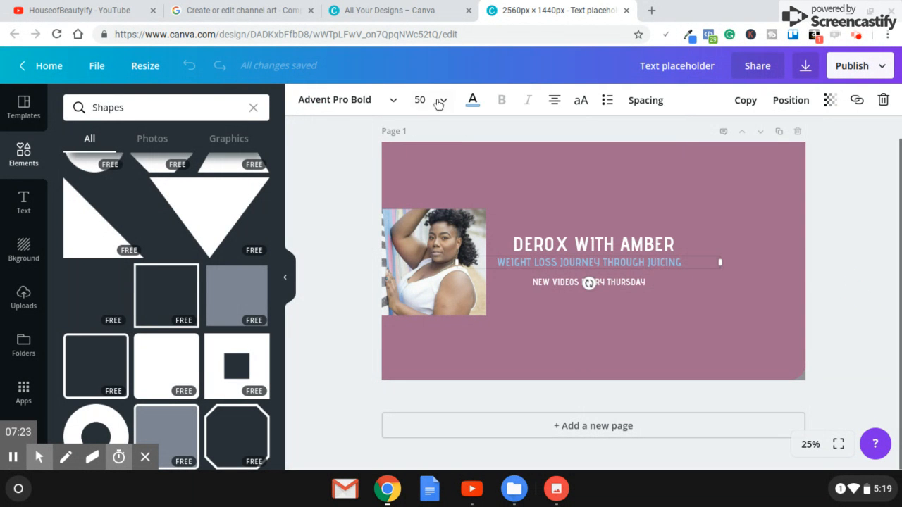
click(438, 104)
key(BackSpace)
text(5)
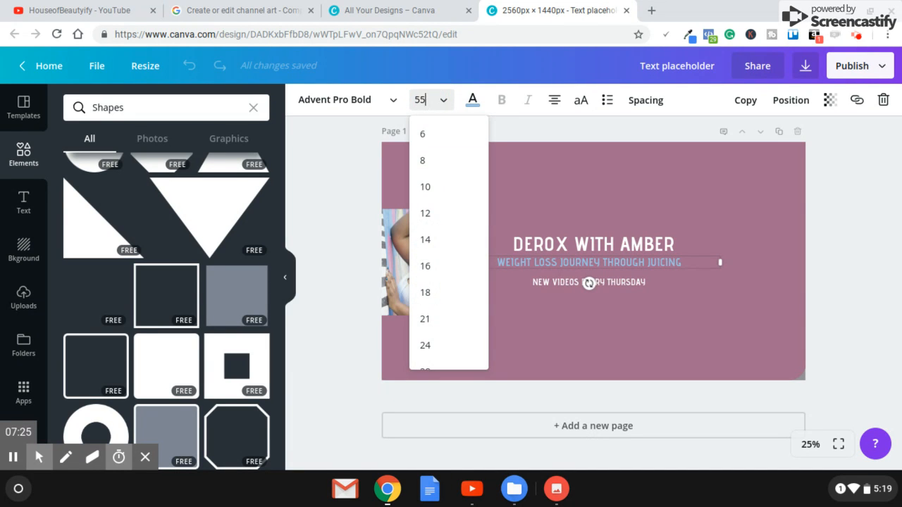
key(Return)
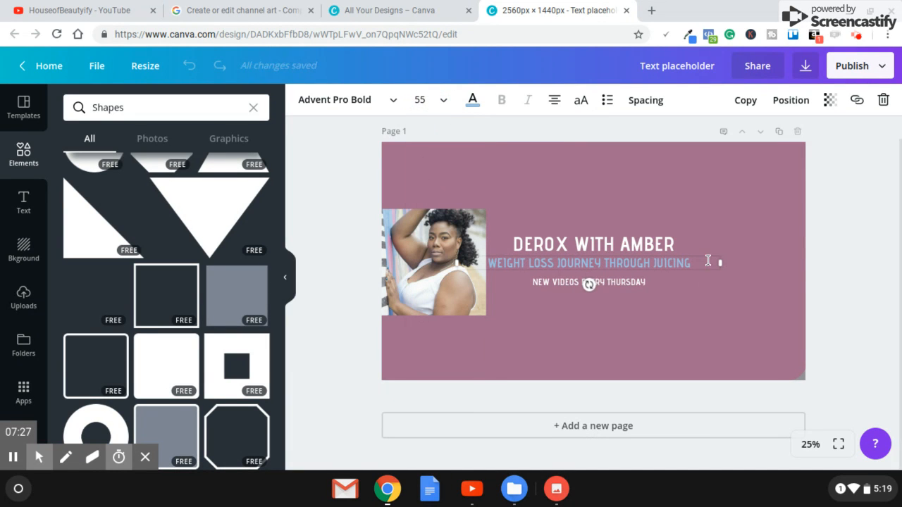
drag(708, 254, 714, 254)
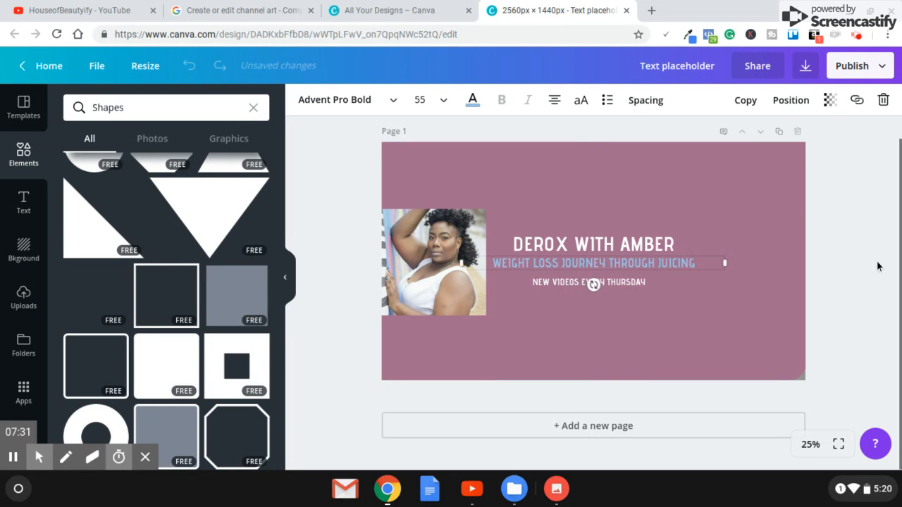
click(855, 201)
Rename the design as "Channel Art"
click(807, 73)
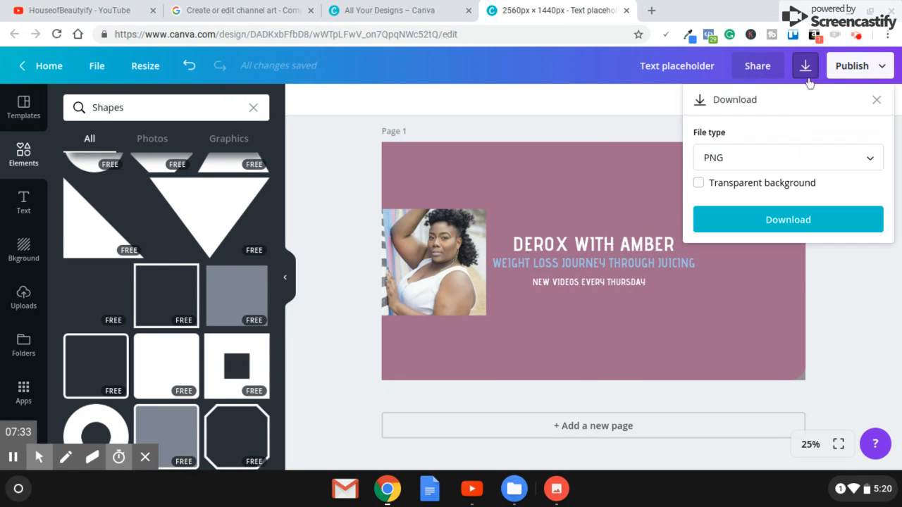
click(682, 66)
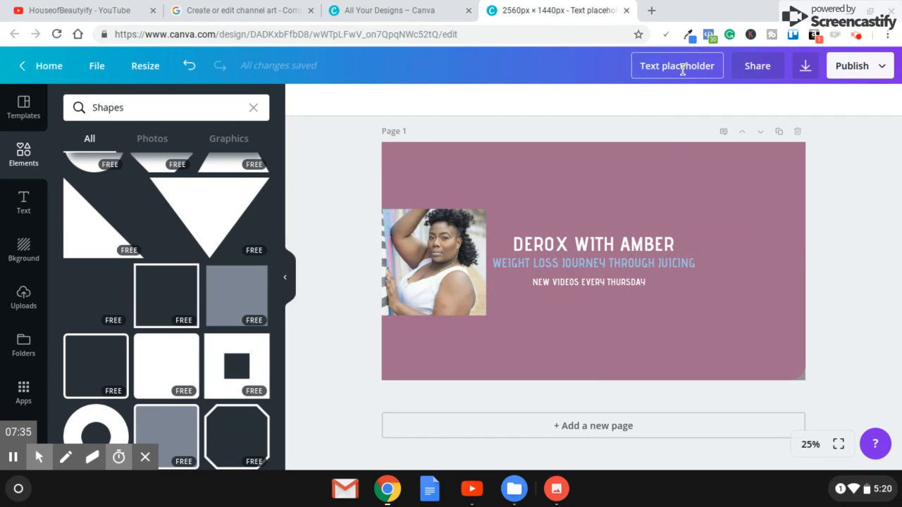
click(714, 66)
key(BackSpace)
key(BackSpace)
key(BackSpace)
key(BackSpace)
key(BackSpace)
key(BackSpace)
key(BackSpace)
key(BackSpace)
key(BackSpace)
key(BackSpace)
key(BackSpace)
key(BackSpace)
key(BackSpace)
key(BackSpace)
key(BackSpace)
key(BackSpace)
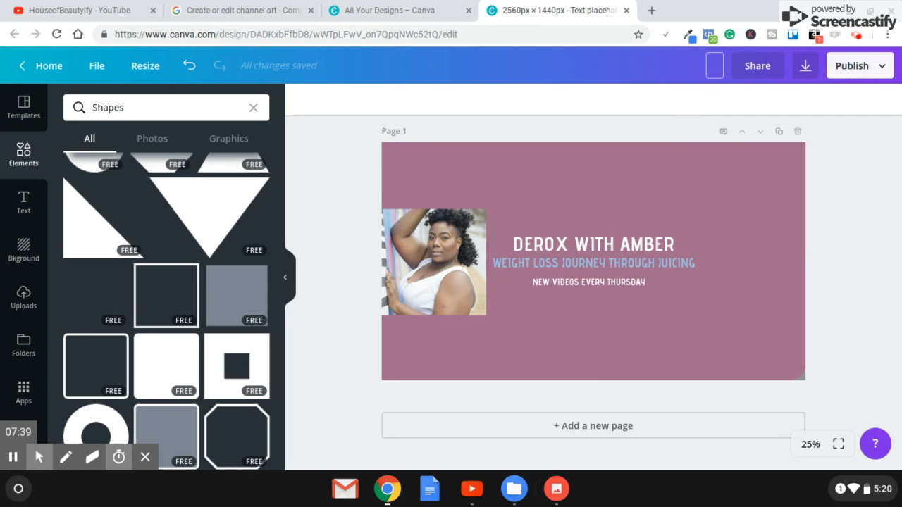
text(Channel)
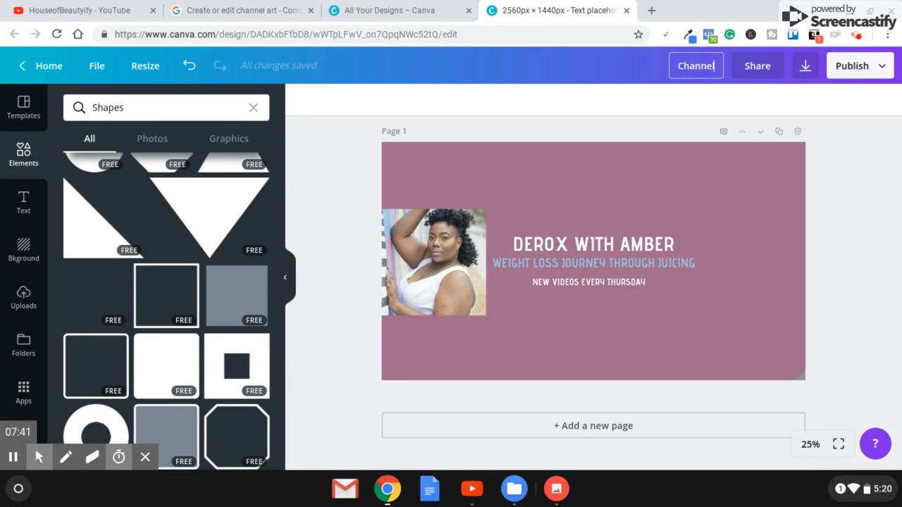
text( Art)
key(Return)
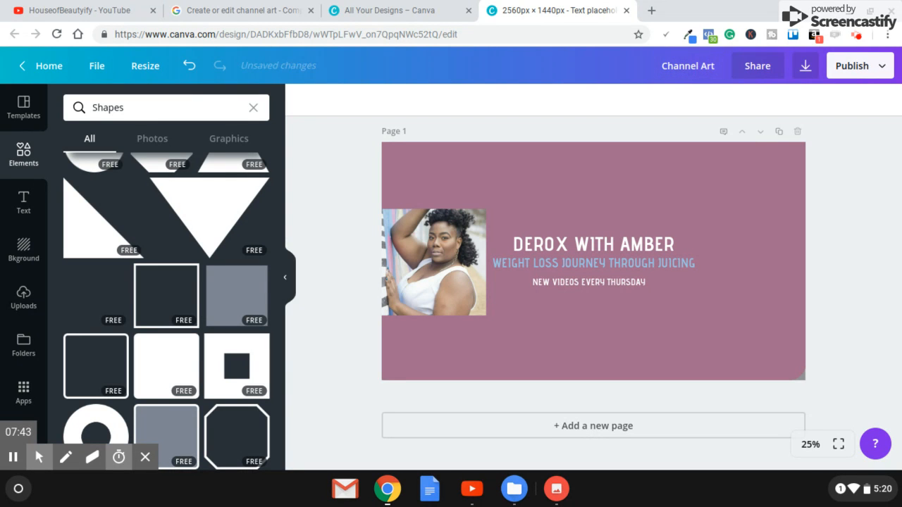
Download the banner as a JPG file and dismiss the publishing and download notices
click(812, 67)
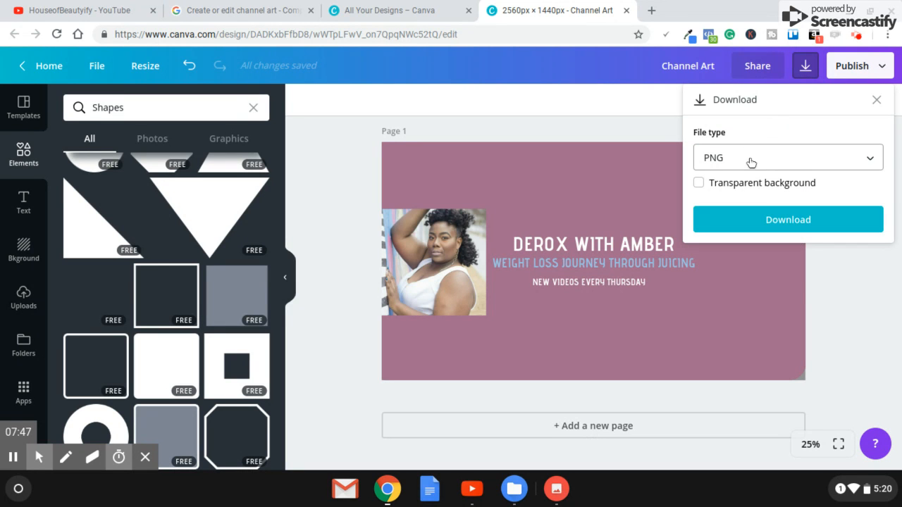
click(751, 160)
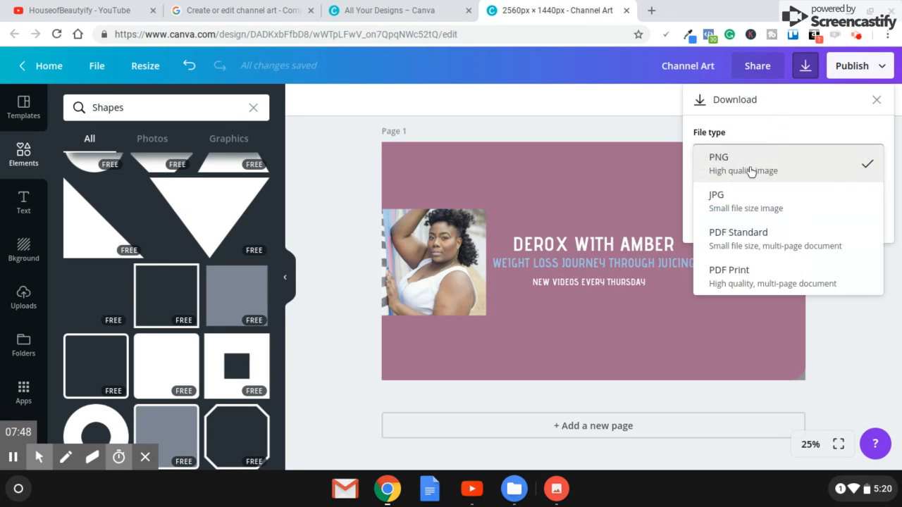
click(739, 207)
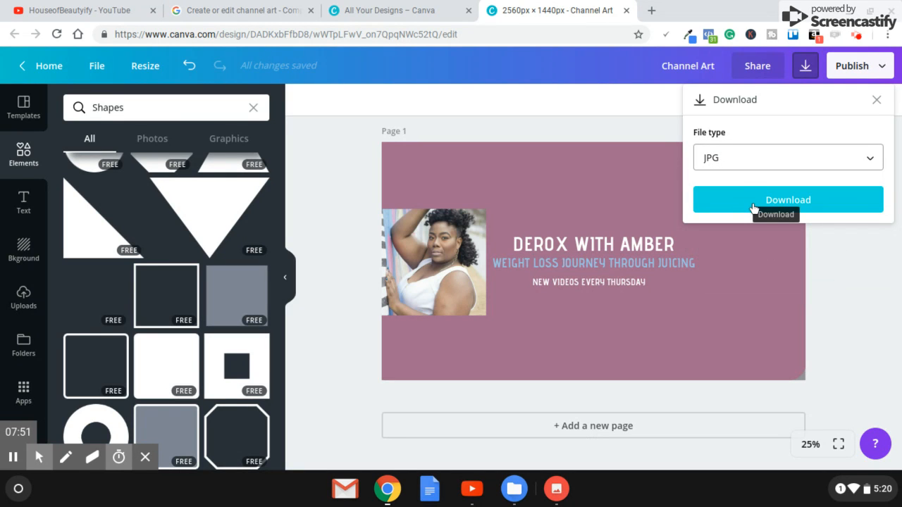
click(753, 206)
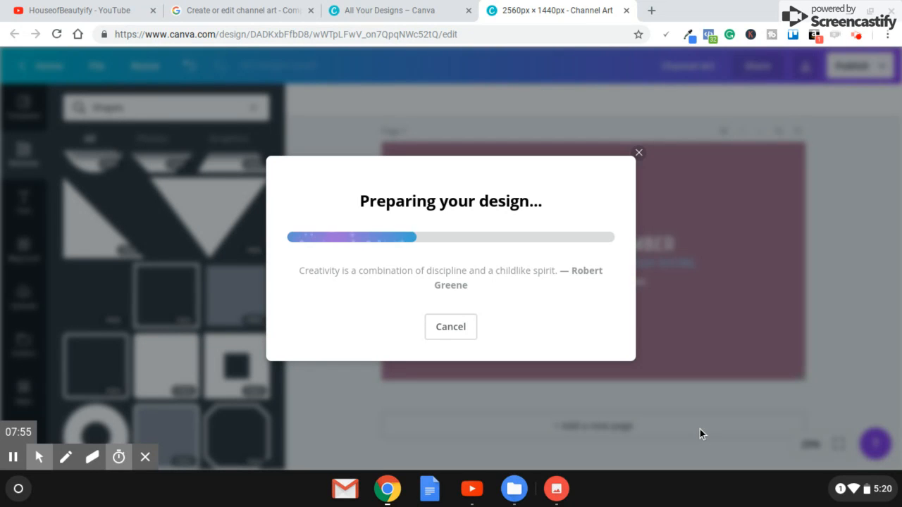
click(14, 457)
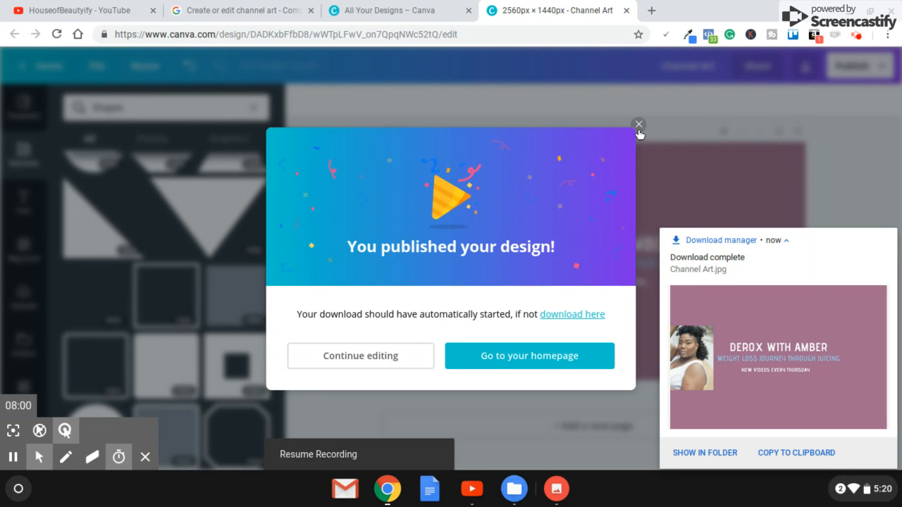
click(638, 126)
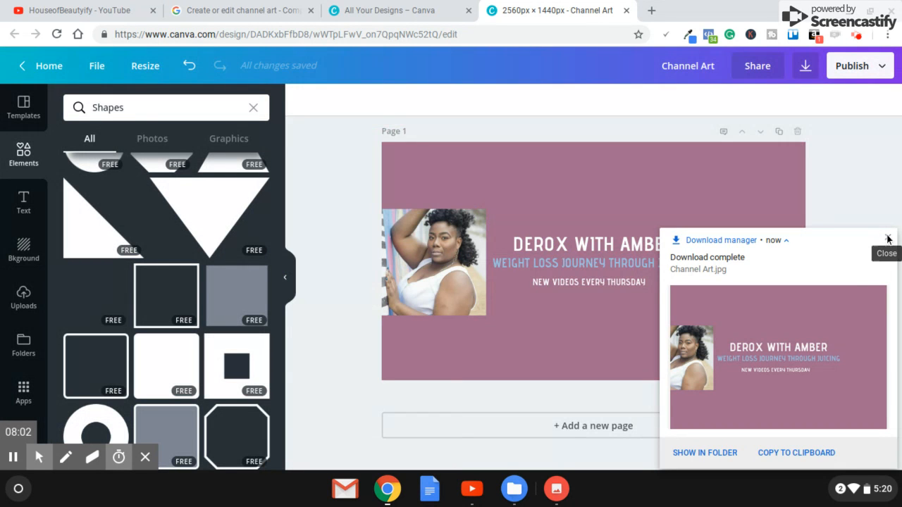
click(888, 238)
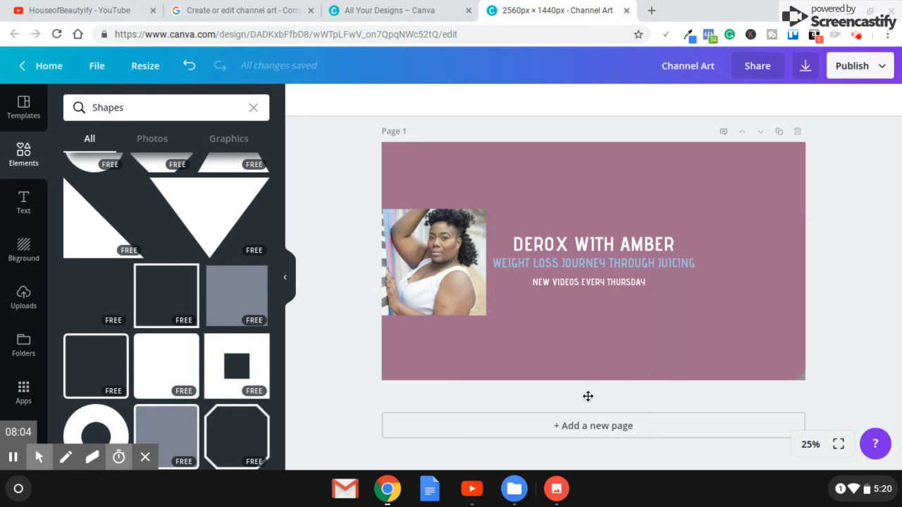
Switch to the YouTube channel page, upload Channel Art.jpg from the Downloads folder and apply it as the channel art
click(47, 4)
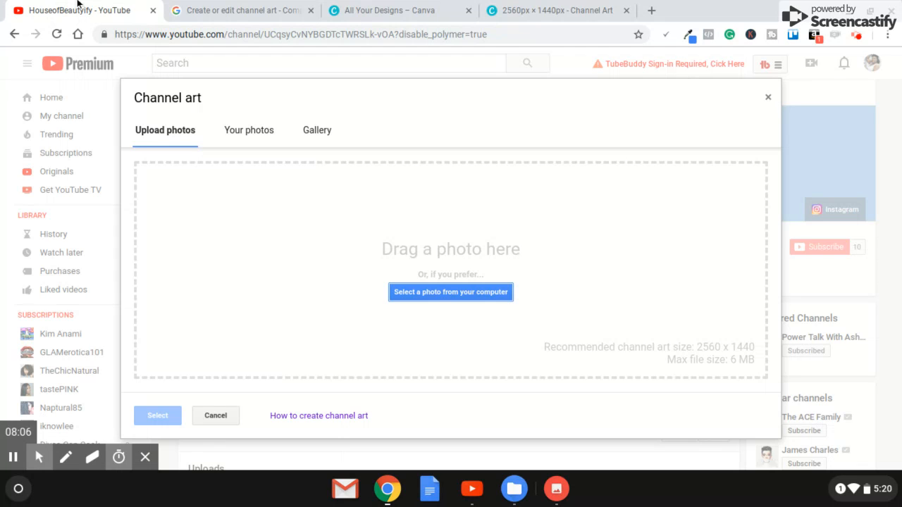
click(454, 295)
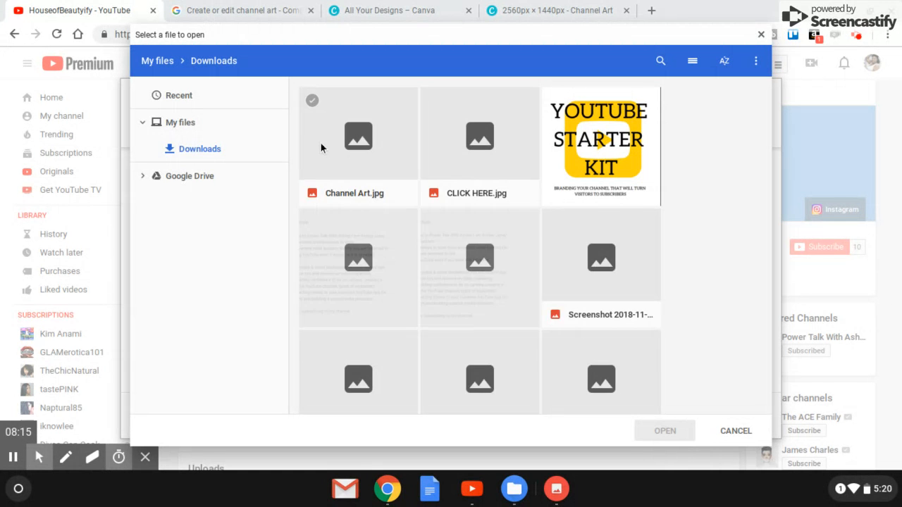
click(321, 143)
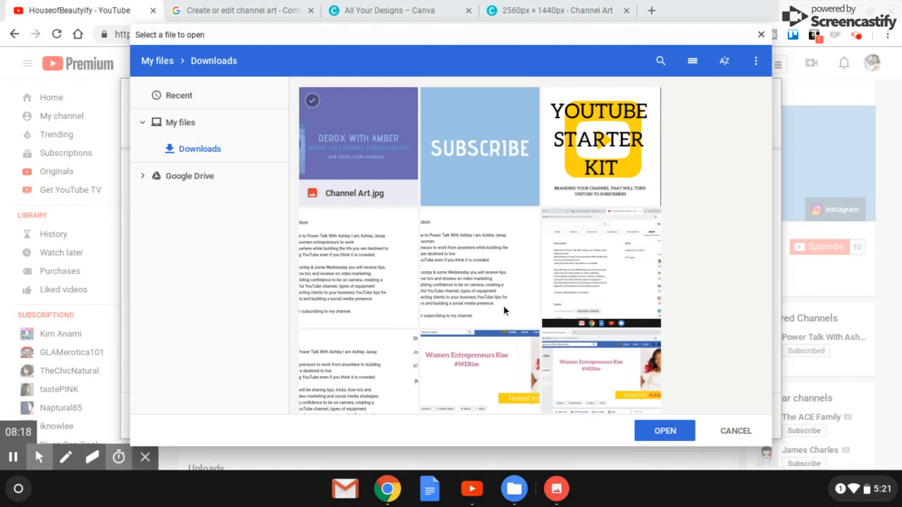
click(642, 435)
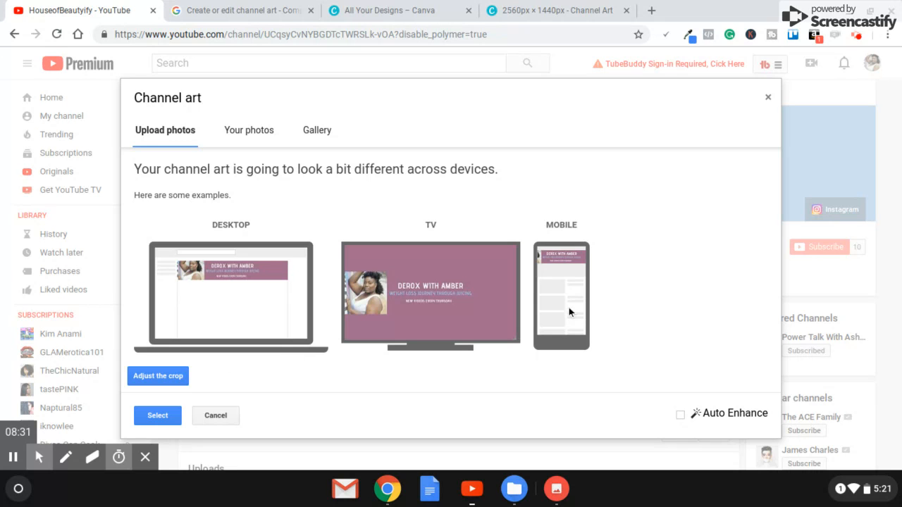
click(158, 419)
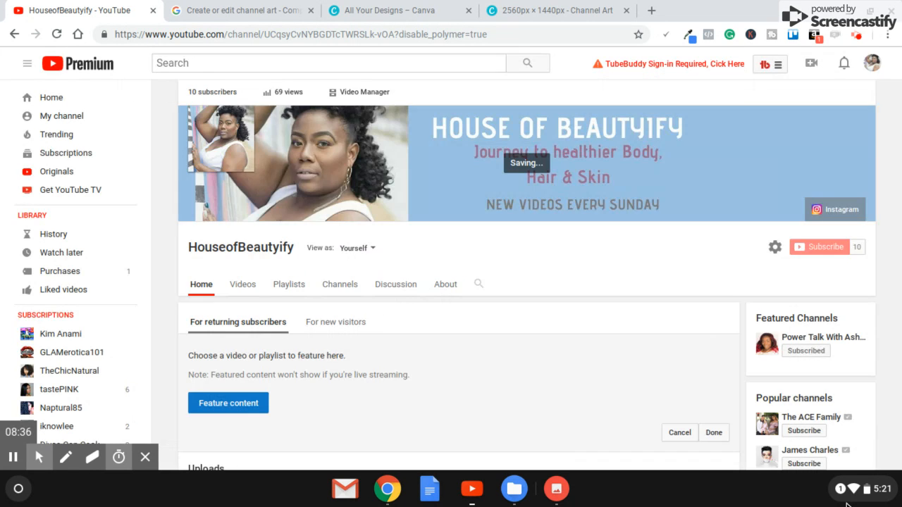